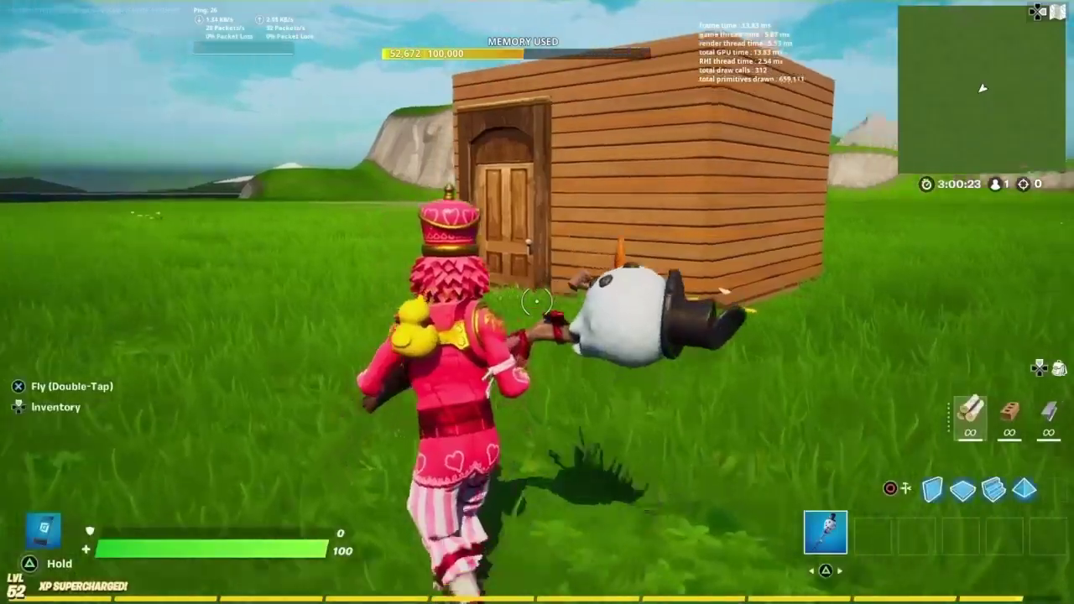
Approach the wooden room and inspect its door, interior and ceiling light
{"action": "key", "text": "w"}
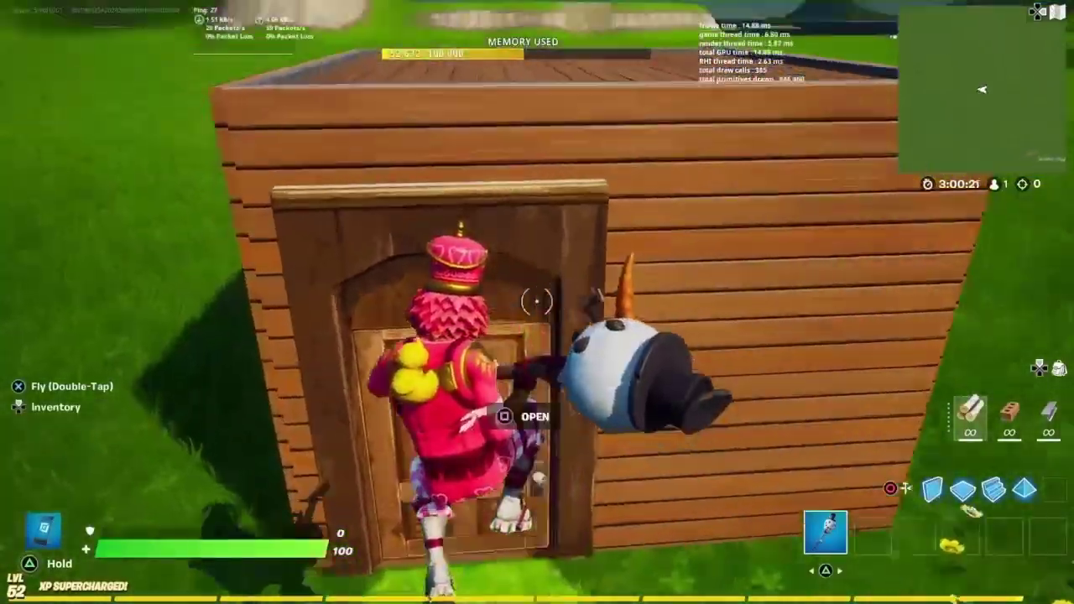
{"action": "key", "text": "w"}
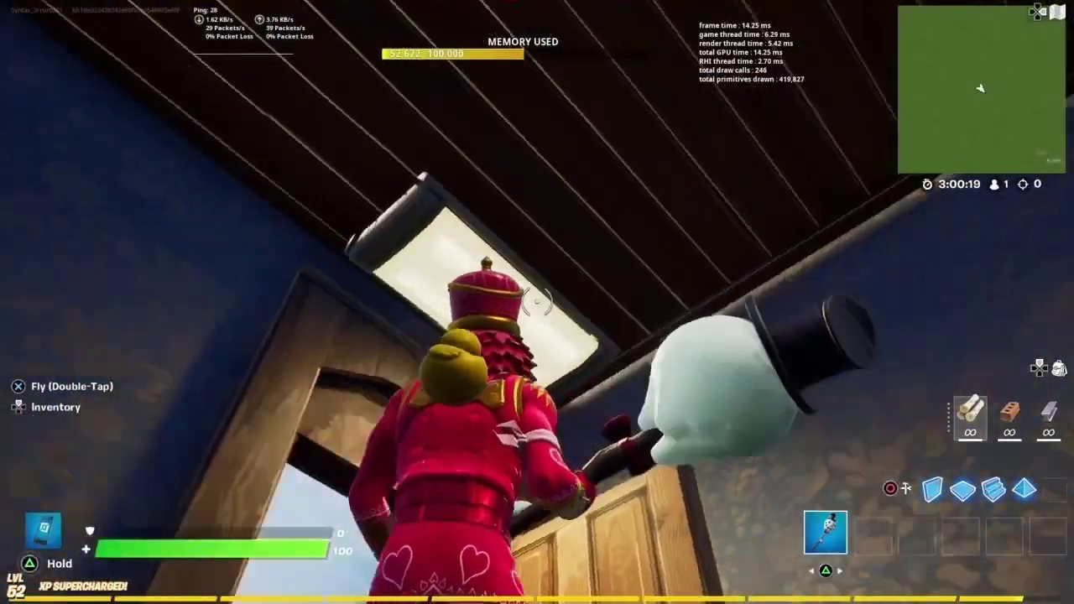
{"action": "key", "text": "w"}
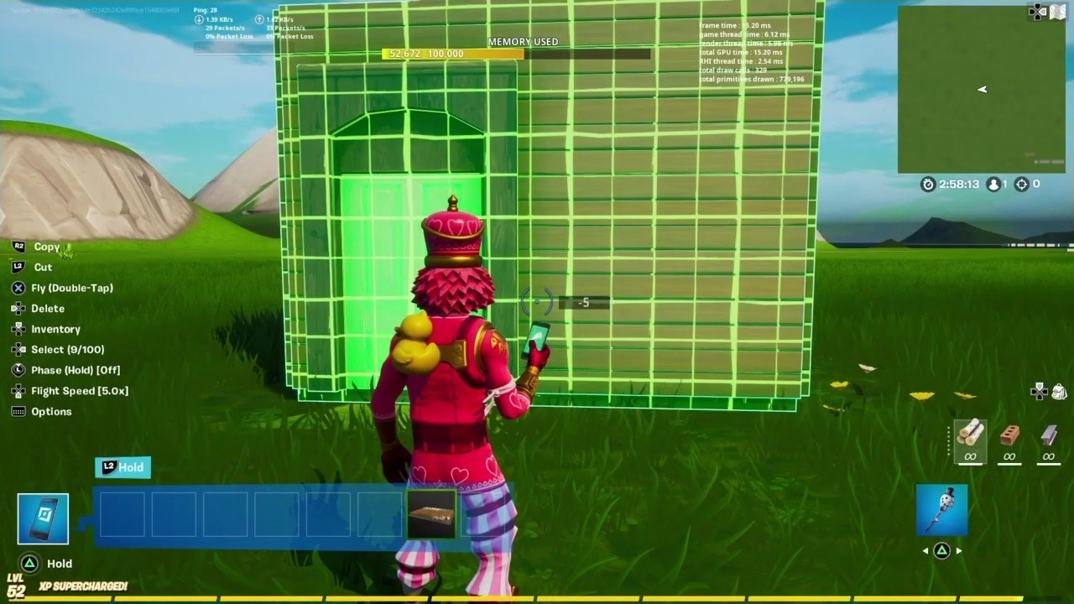
Copy the teddy bear together with the room's floor and carry the copy over to the neighbouring room
{"action": "key", "text": "m"}
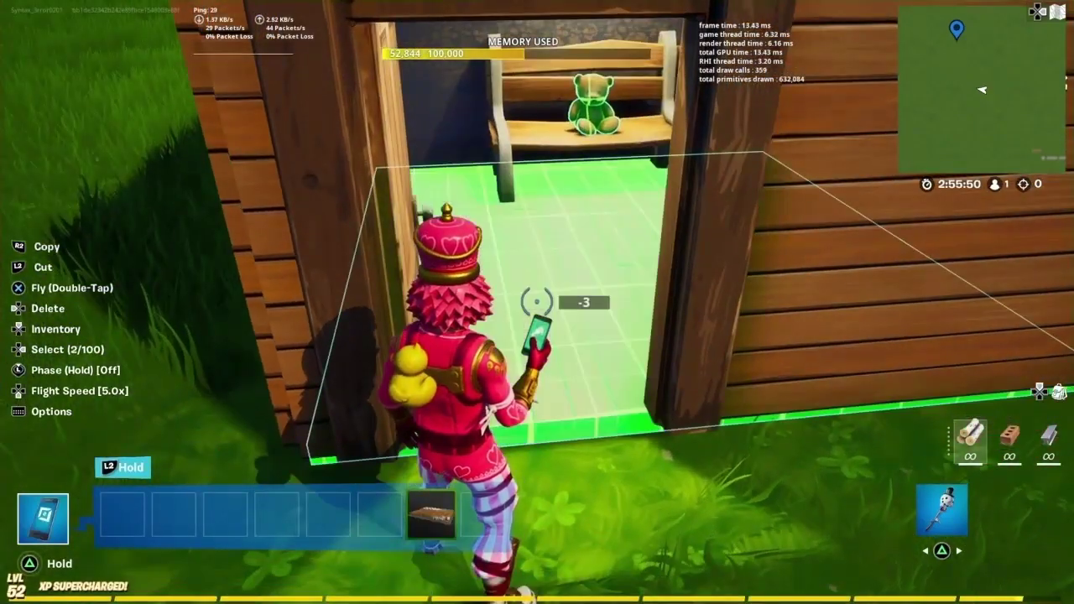
{"action": "left_click", "coordinate": [537, 300]}
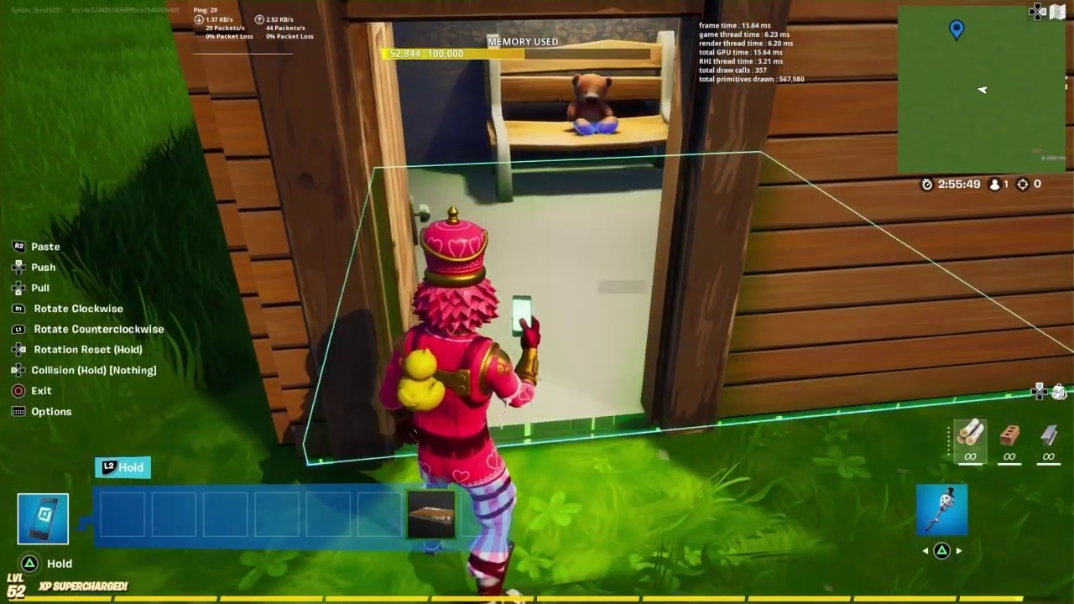
{"action": "key", "text": "d"}
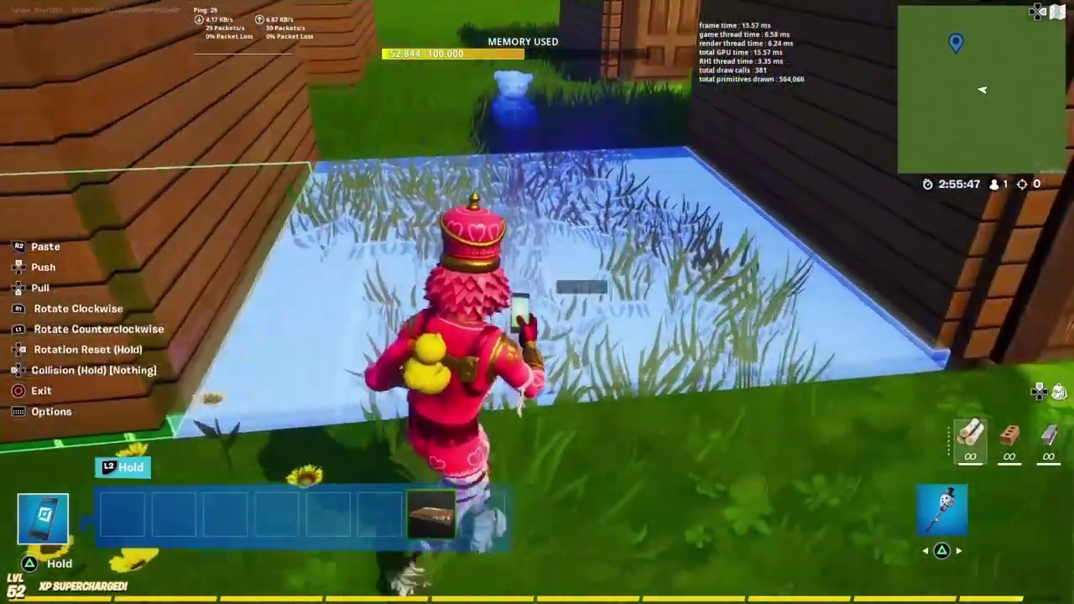
{"action": "key", "text": "w"}
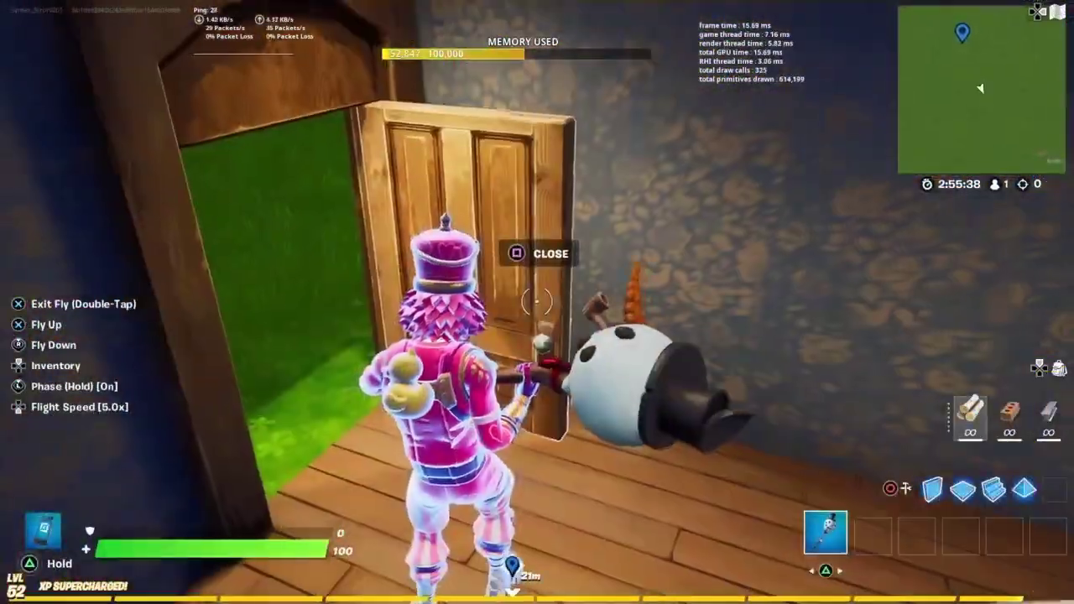
Copy the teddy bear on the bench together with the floor and line the copy up inside a room
{"action": "key", "text": "w"}
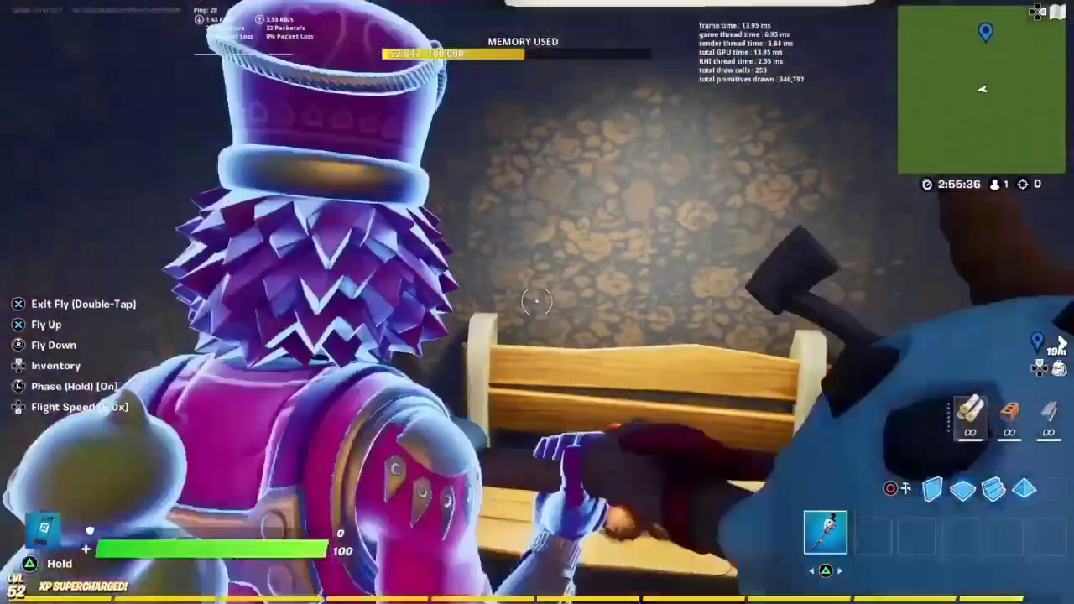
{"action": "key", "text": "space"}
{"action": "key", "text": "space"}
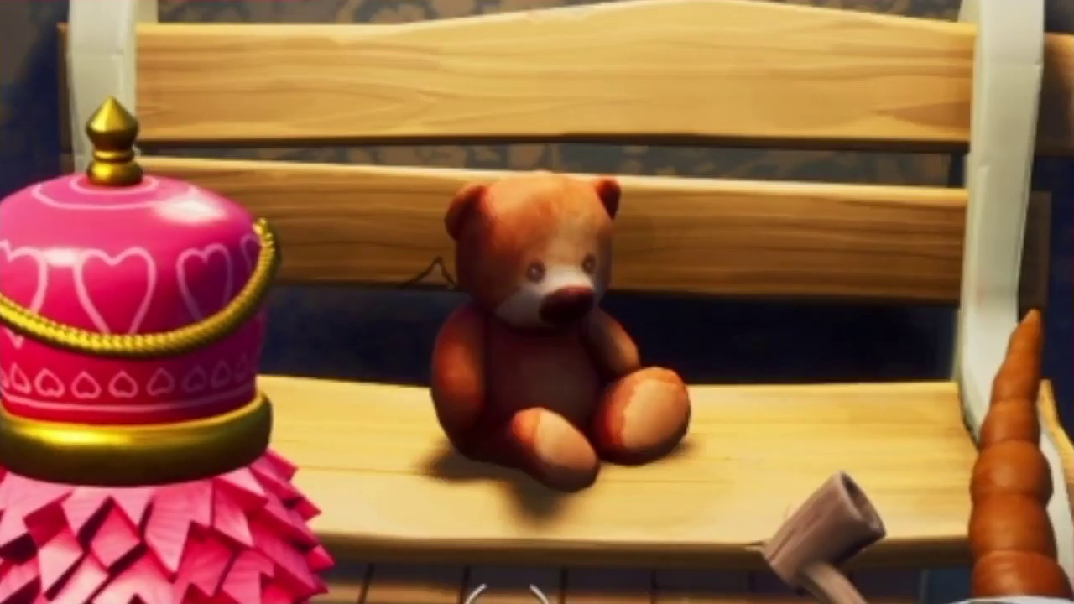
{"action": "key", "text": "ctrl+c"}
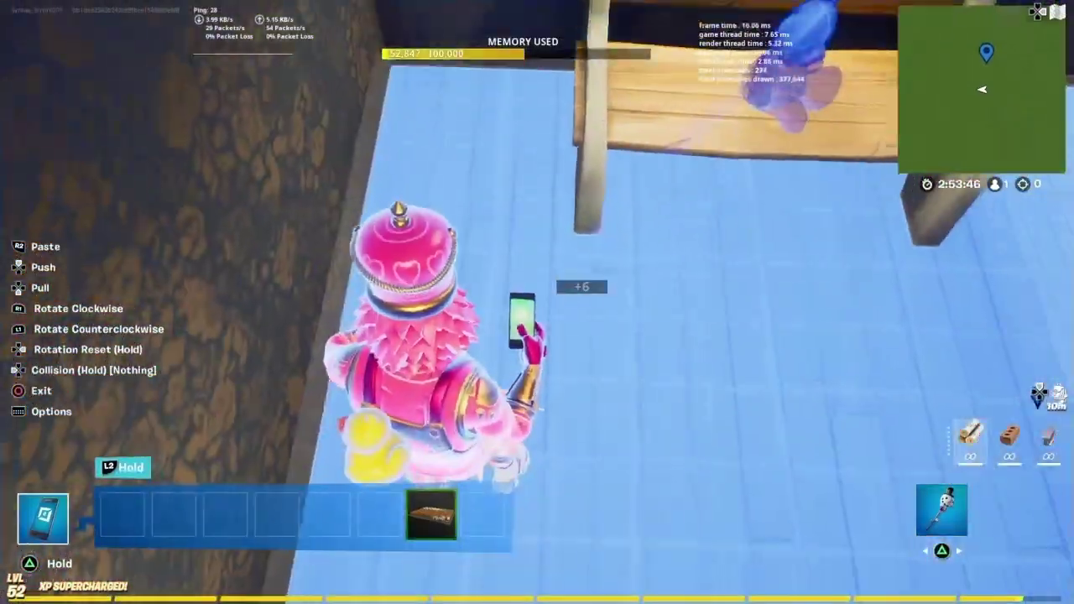
{"action": "key", "text": "f"}
{"action": "key", "text": "f"}
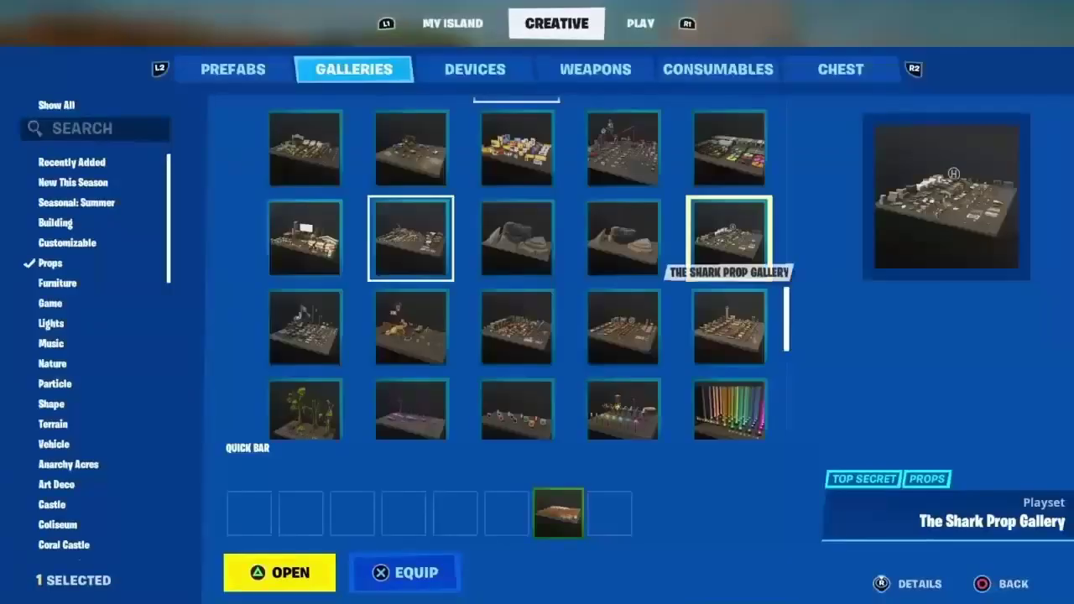
Browse the creative devices for the Sequencer, place it, and open its customization options
{"action": "key", "text": "e"}
{"action": "key", "text": "Down"}
{"action": "key", "text": "Down"}
{"action": "key", "text": "Right"}
{"action": "key", "text": "Down"}
{"action": "key", "text": "Down"}
{"action": "key", "text": "Down"}
{"action": "key", "text": "Down"}
{"action": "key", "text": "Down"}
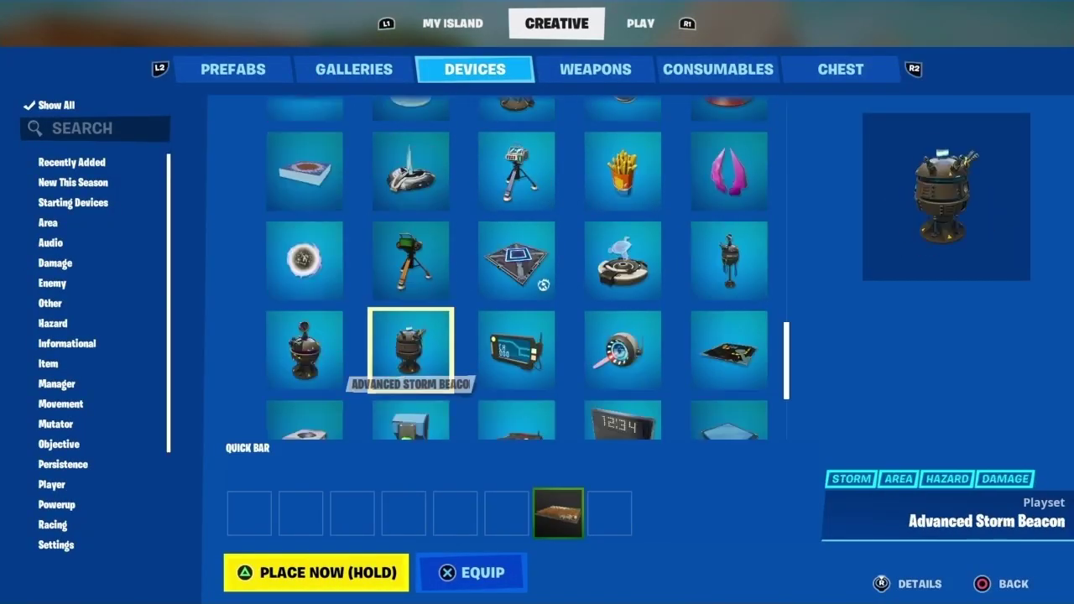
{"action": "key", "text": "Down"}
{"action": "key", "text": "Right"}
{"action": "key", "text": "Right"}
{"action": "key", "text": "Right"}
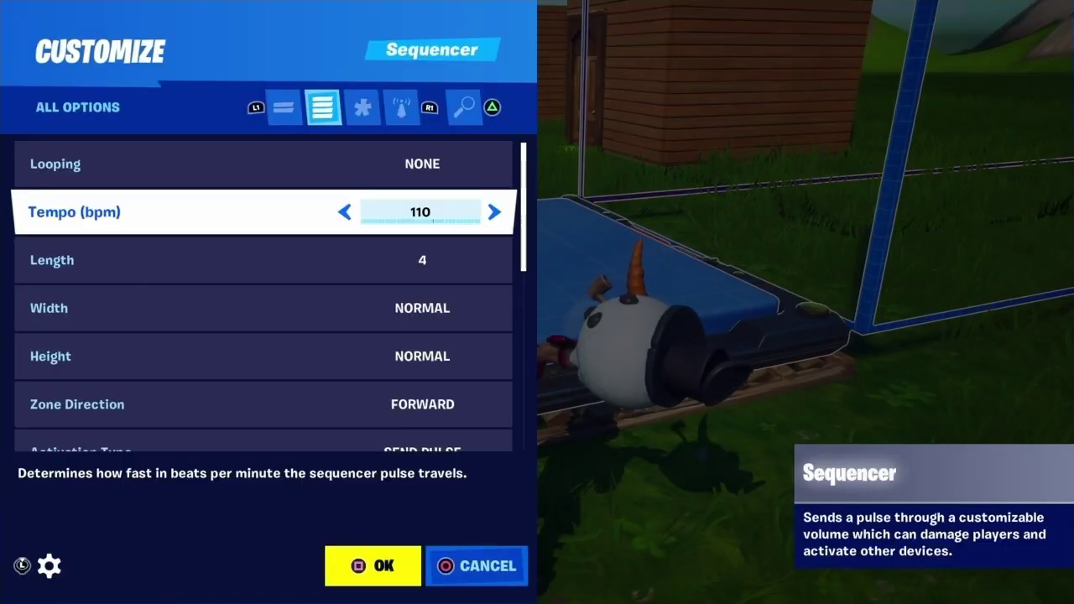
Review the Sequencer's options, including tempo, length, width, height, zone direction, activation type and pulse direction
{"action": "key", "text": "Down"}
{"action": "key", "text": "Down"}
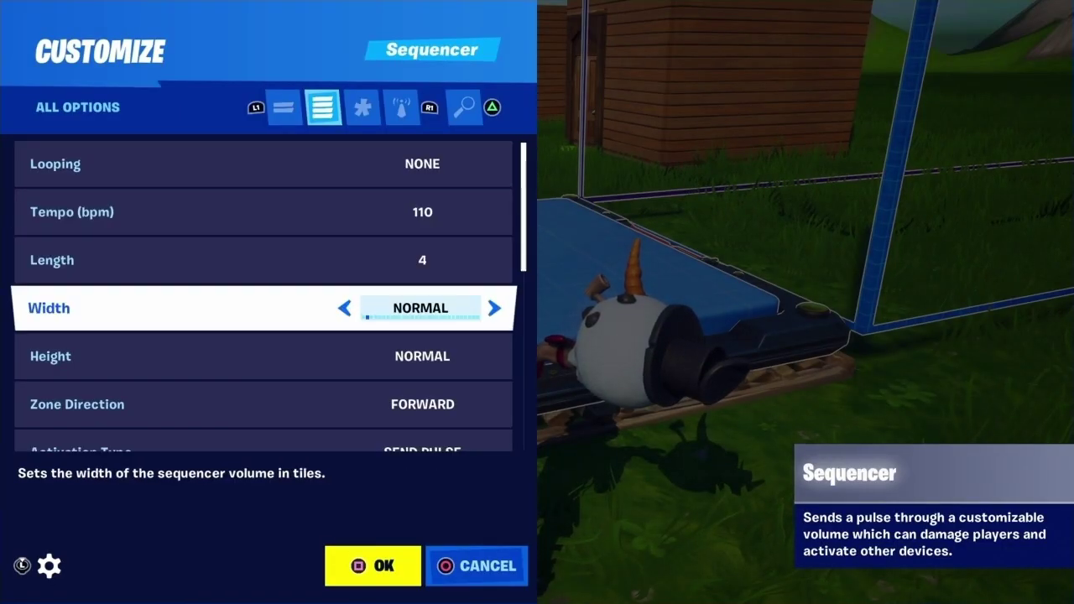
{"action": "key", "text": "Down"}
{"action": "key", "text": "Down"}
{"action": "key", "text": "Down"}
{"action": "key", "text": "Down"}
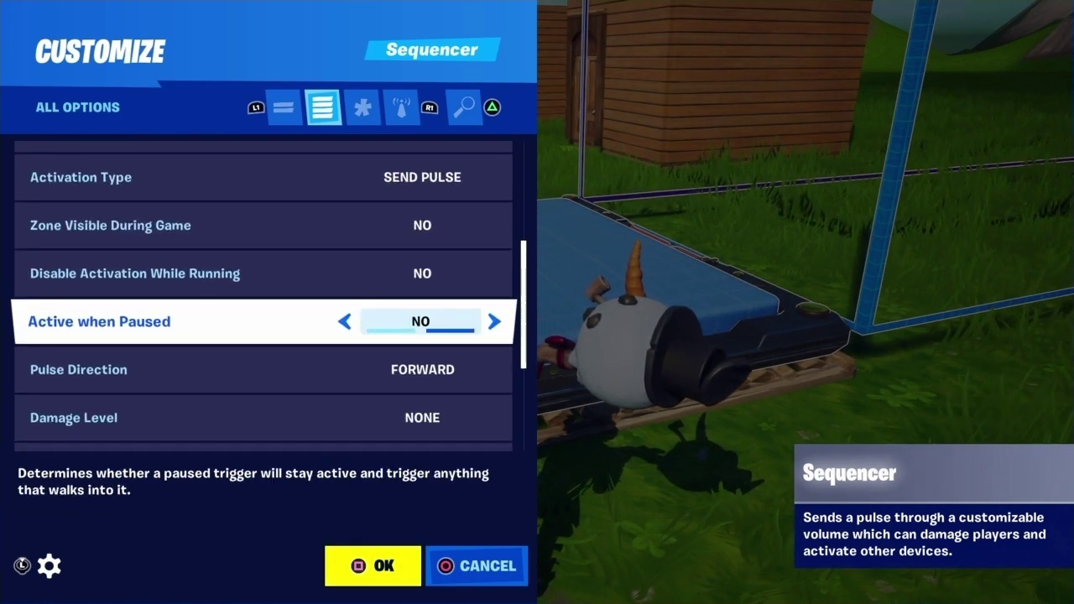
{"action": "key", "text": "Down"}
{"action": "key", "text": "Down"}
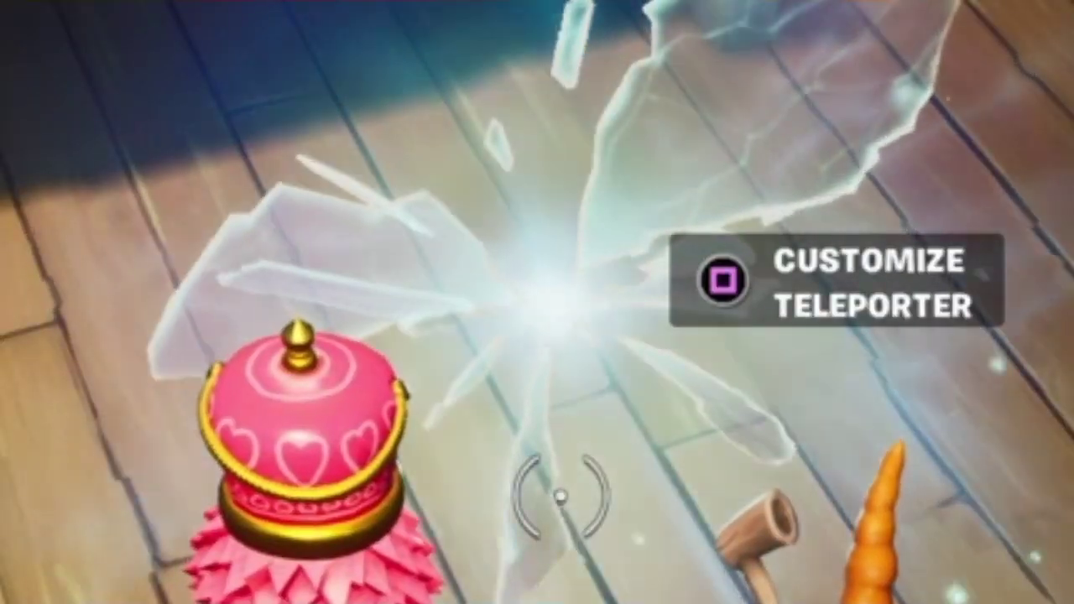
Review the Teleporter's options, including groups, rift visibility, visual and sound effects, momentum, facing direction and effect radius
{"action": "key", "text": "e"}
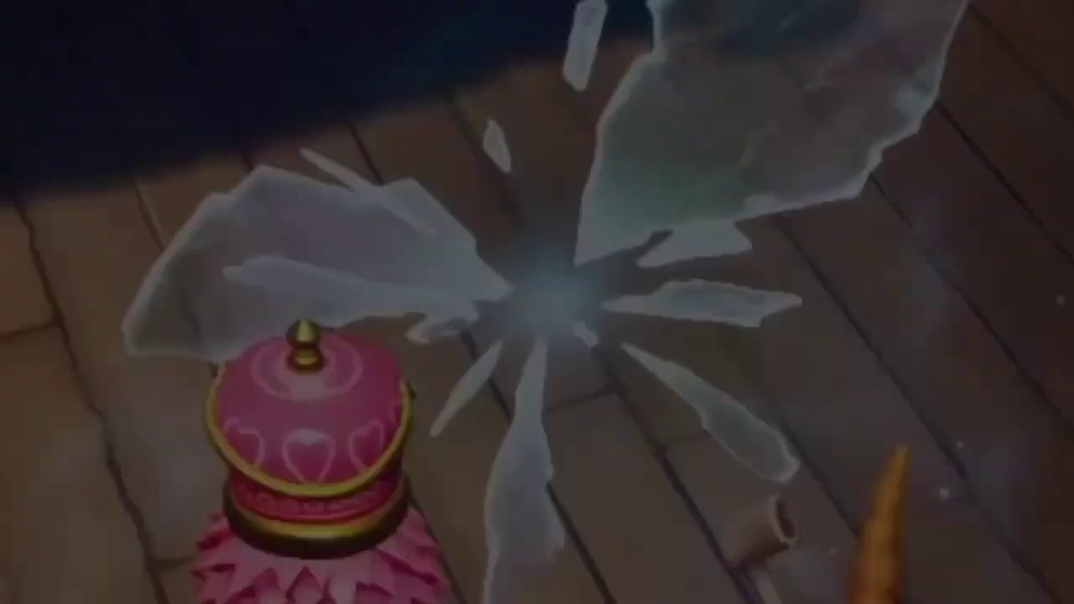
{"action": "key", "text": "Down"}
{"action": "key", "text": "Down"}
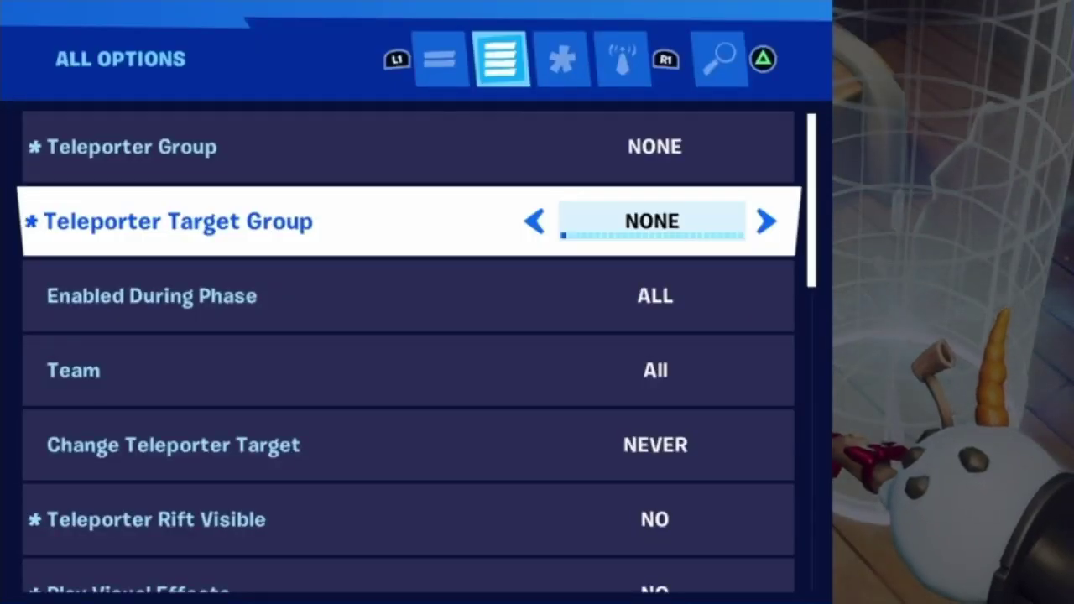
{"action": "key", "text": "Down"}
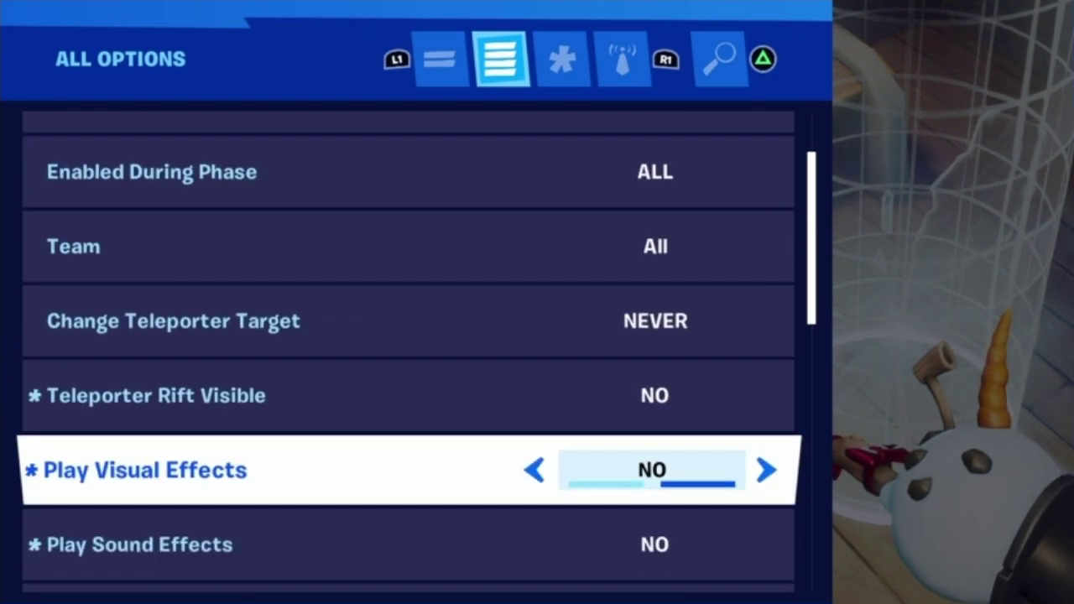
{"action": "key", "text": "Down"}
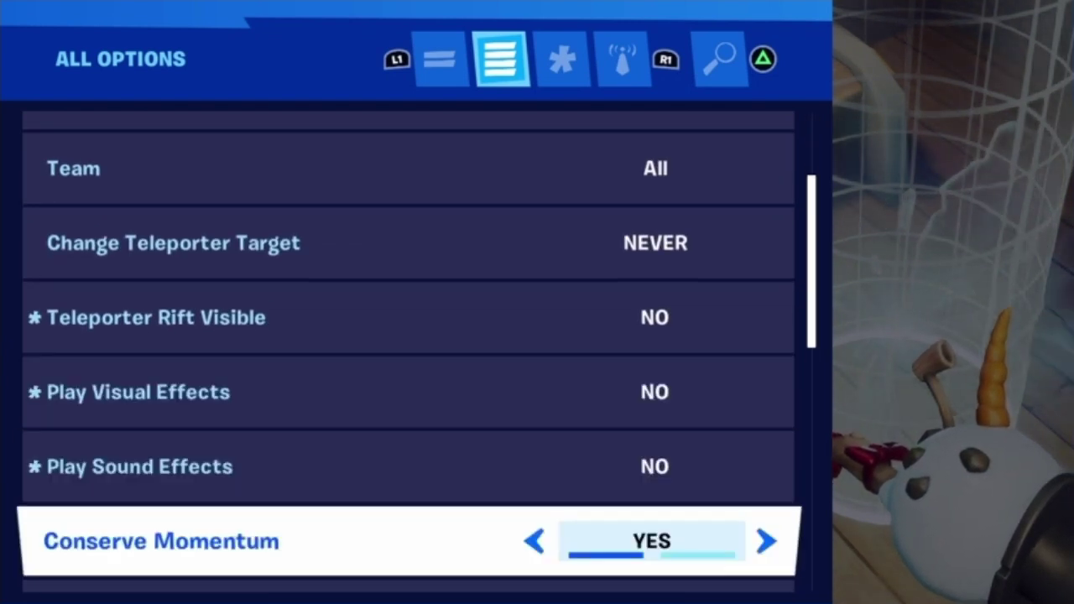
{"action": "key", "text": "Down"}
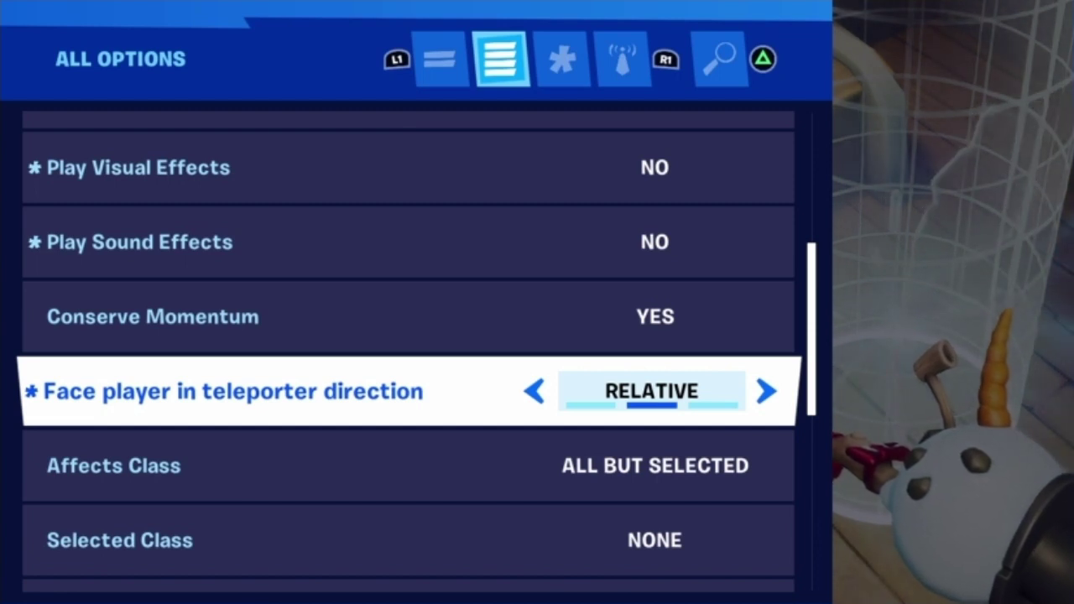
{"action": "key", "text": "Down"}
{"action": "key", "text": "Down"}
{"action": "key", "text": "Down"}
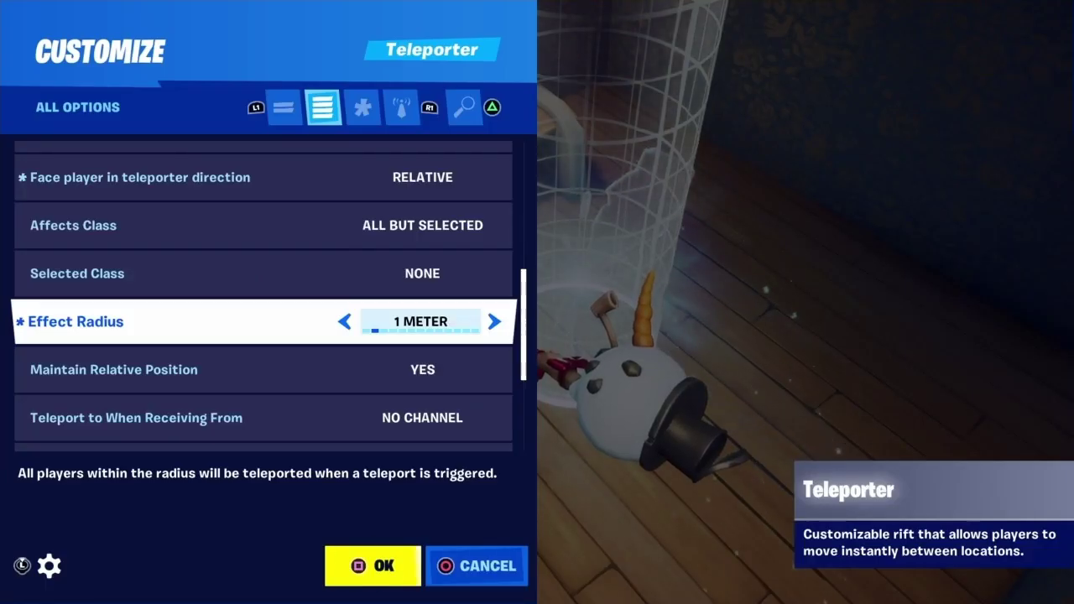
{"action": "key", "text": "Escape"}
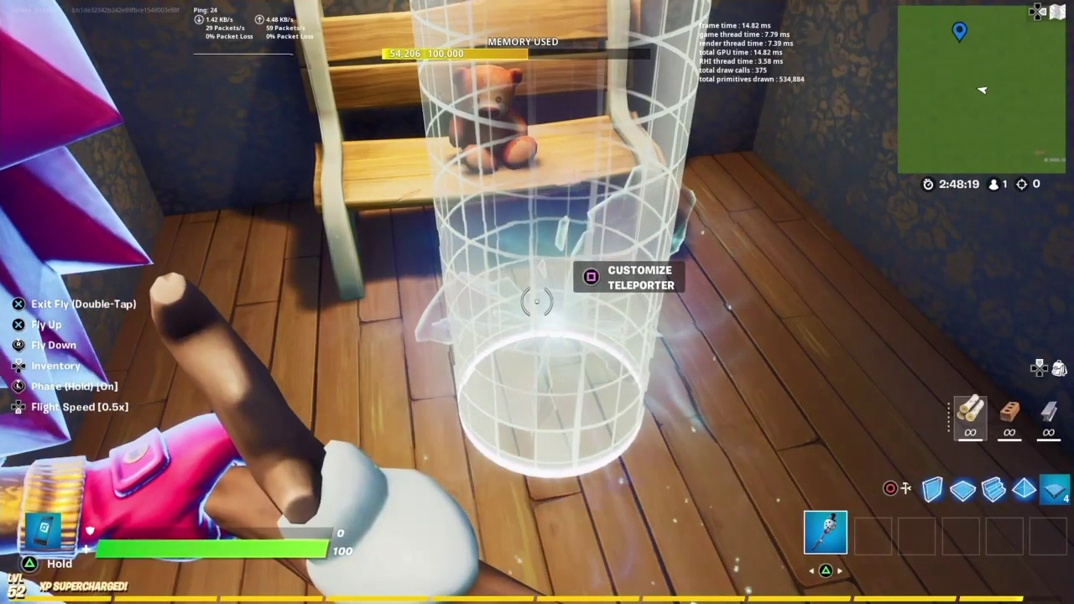
Select the raised floor with its attached device and position it over the wooden room that has the teleporter
{"action": "key", "text": "f"}
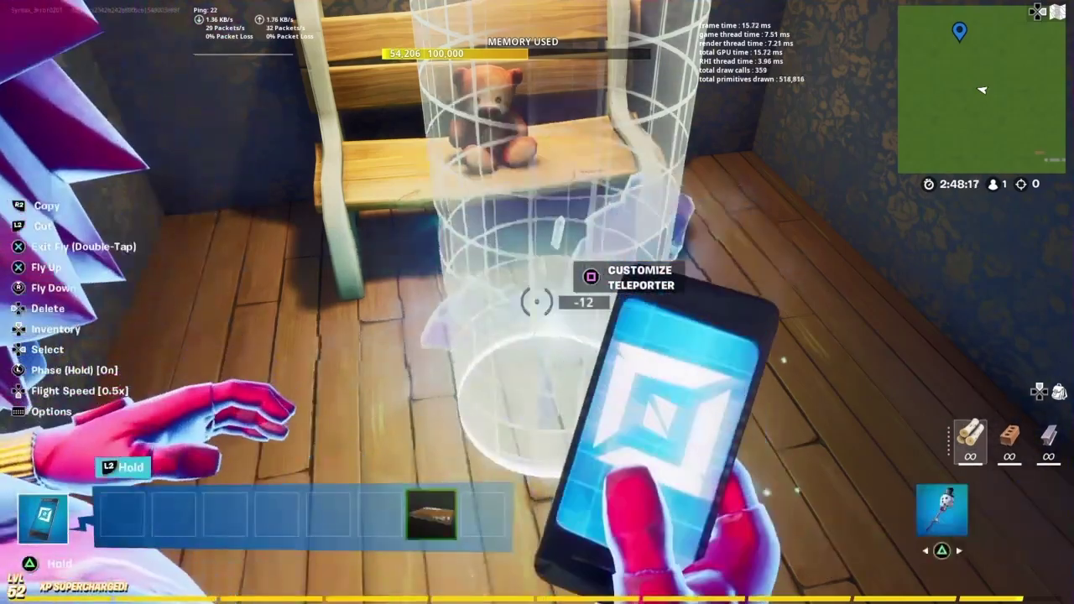
{"action": "key", "text": "space"}
{"action": "key", "text": "Right"}
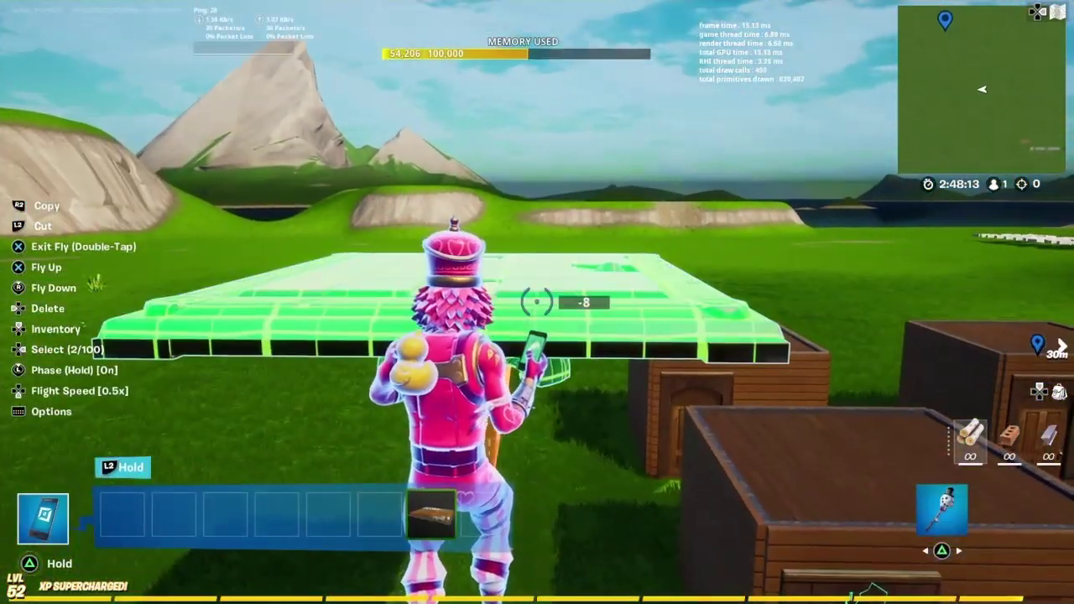
{"action": "right_click", "coordinate": [537, 302]}
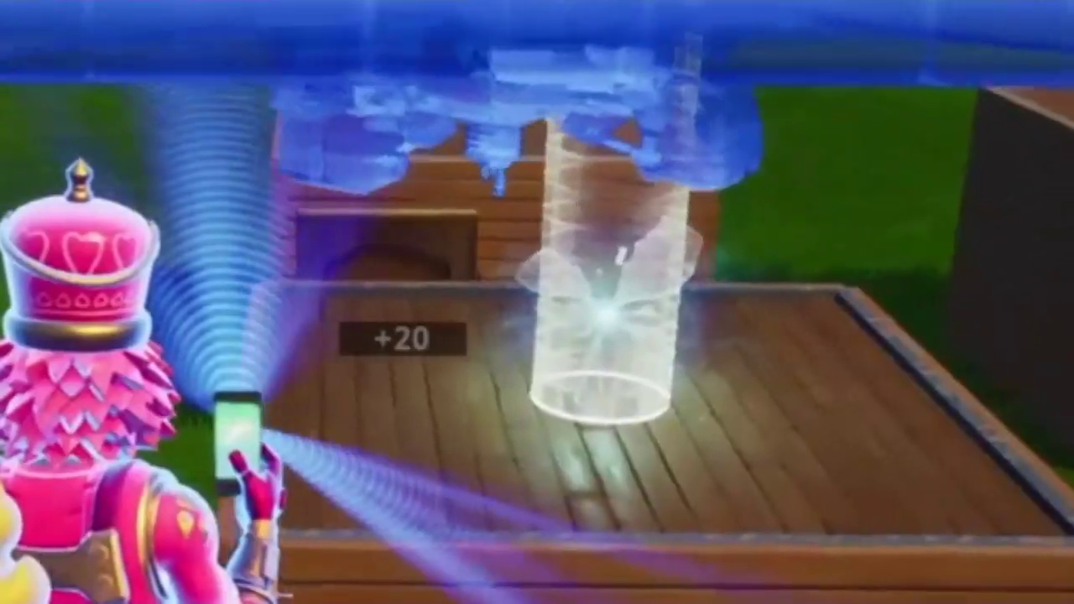
{"action": "key", "text": "Escape"}
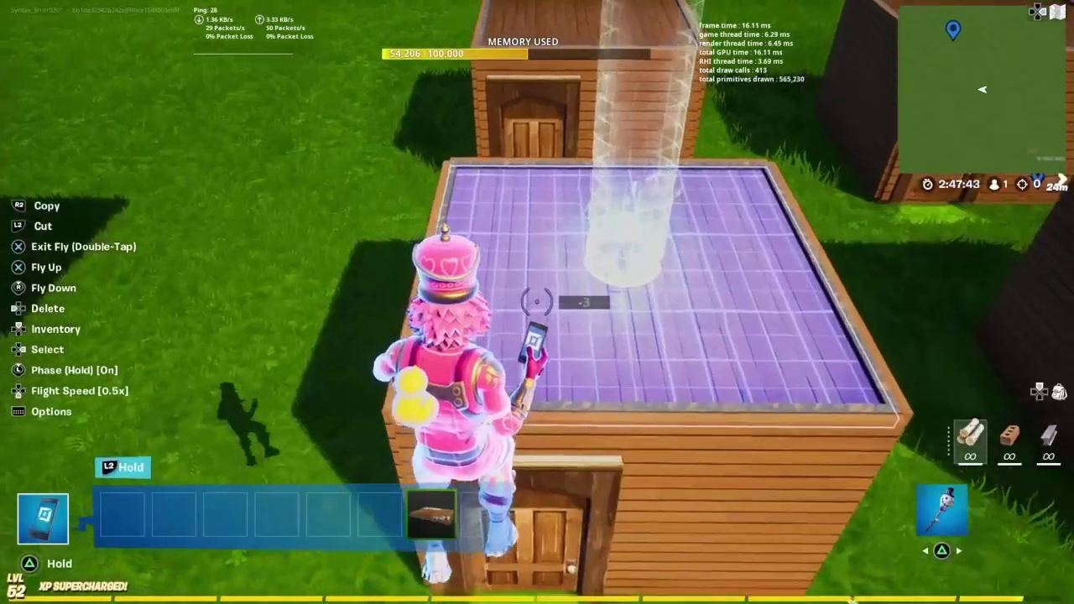
Select the roof floor and the teleporter on it, and copy both over to the neighbouring room
{"action": "key", "text": "e"}
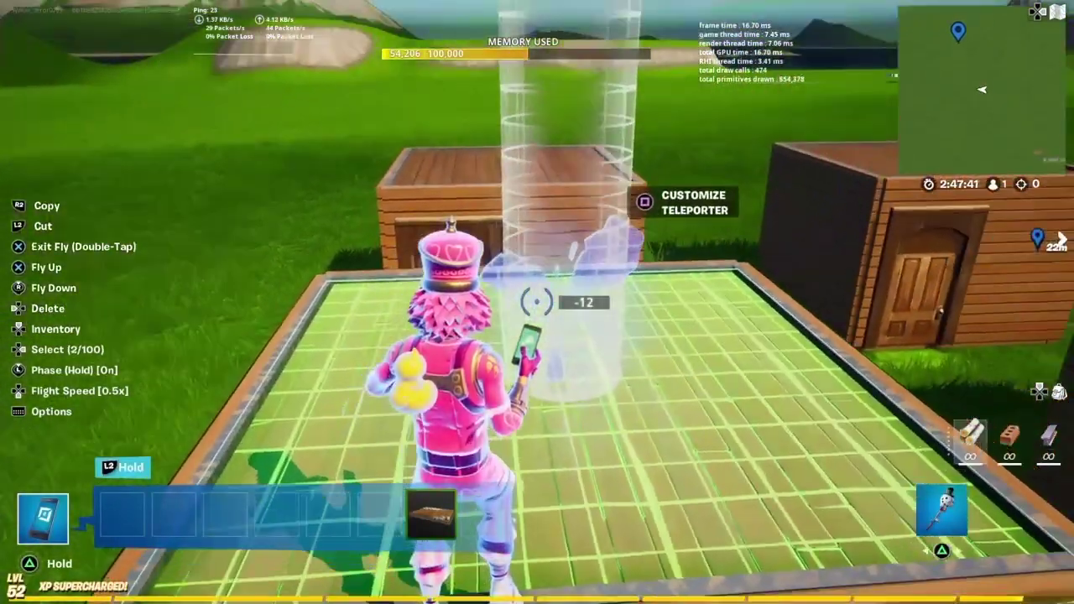
{"action": "key", "text": "Right"}
{"action": "key", "text": "s"}
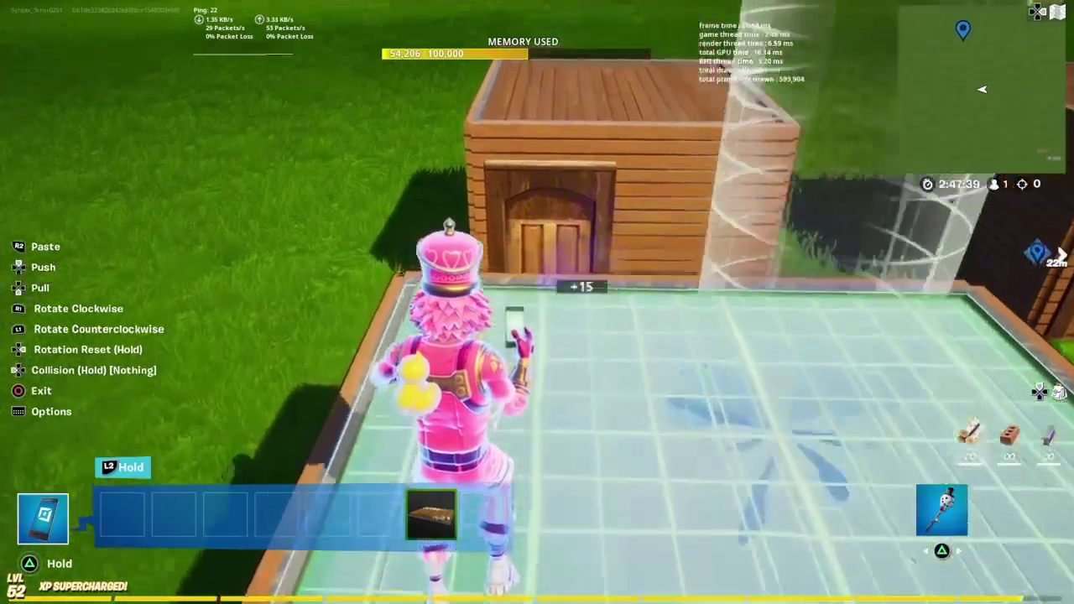
{"action": "key", "text": "w"}
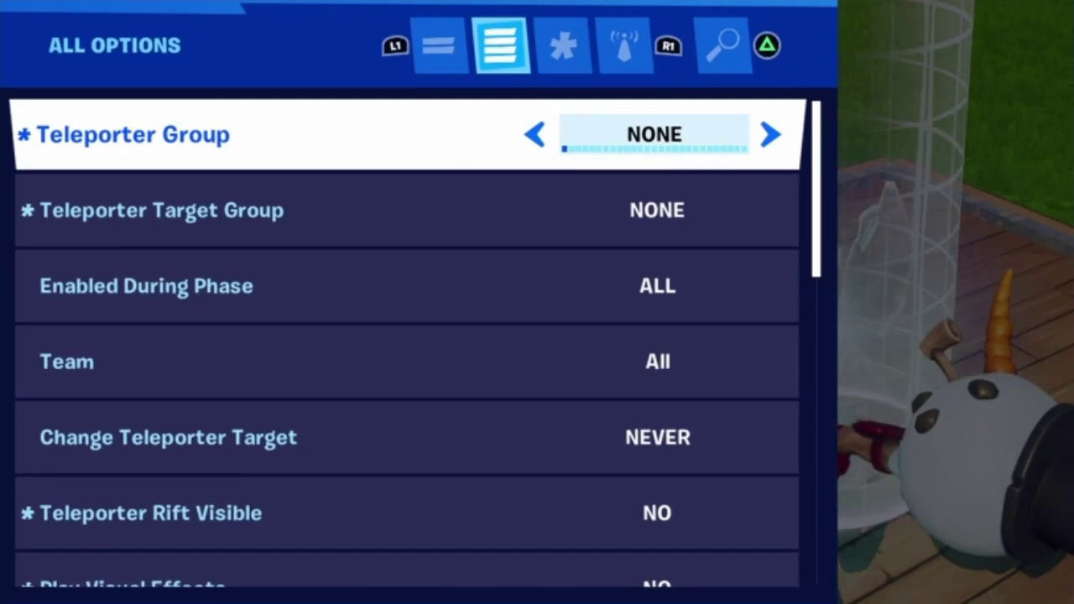
Customize the copied rooftop teleporters in turn, assigning one of them to teleporter group Group B
{"action": "key", "text": "Down"}
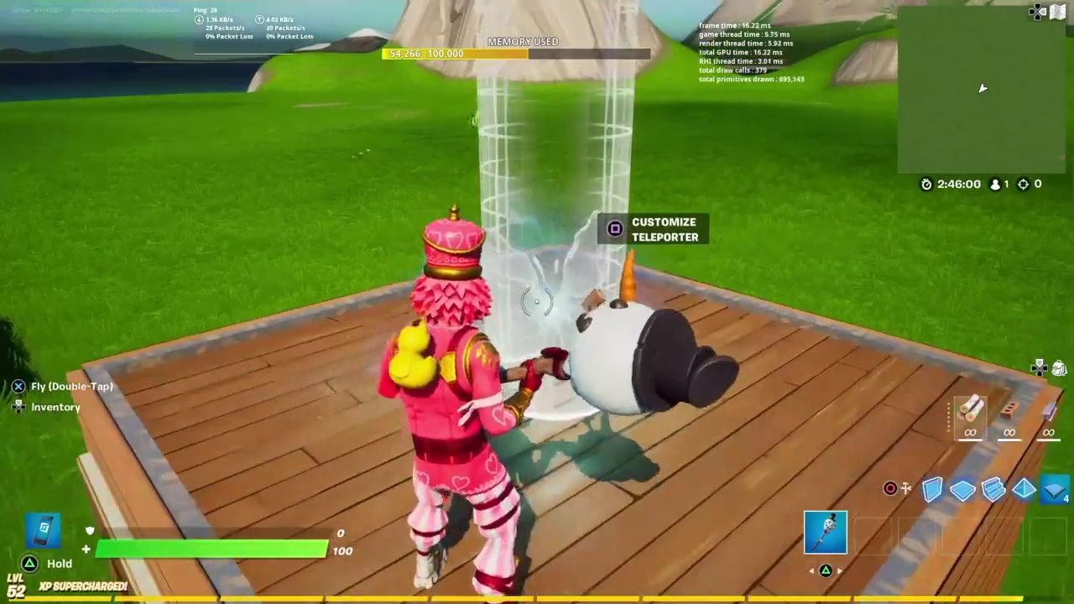
{"action": "key", "text": "e"}
{"action": "key", "text": "Down"}
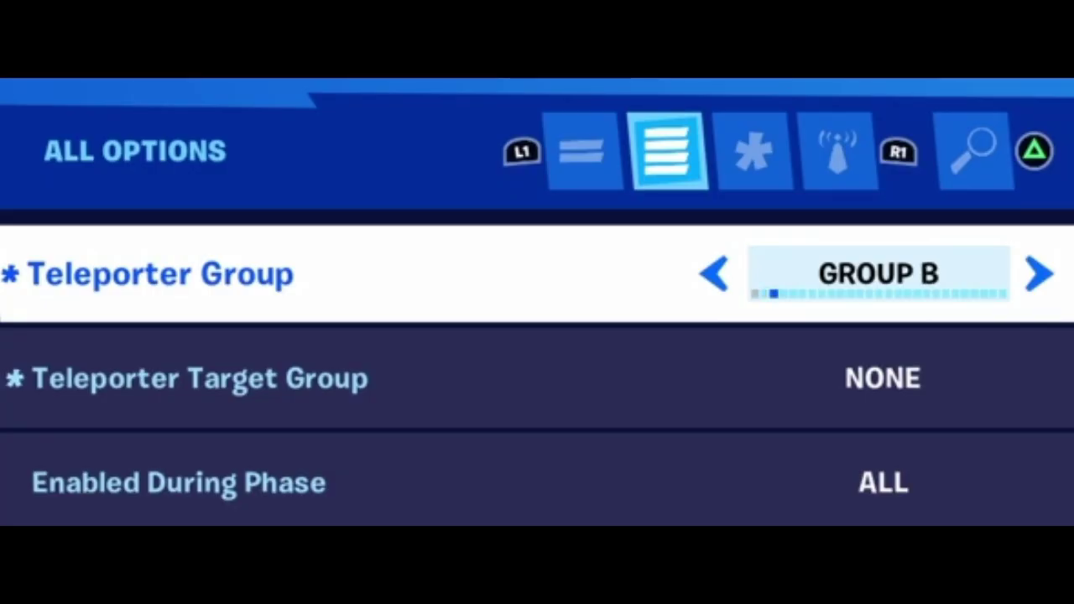
{"action": "key", "text": "Down"}
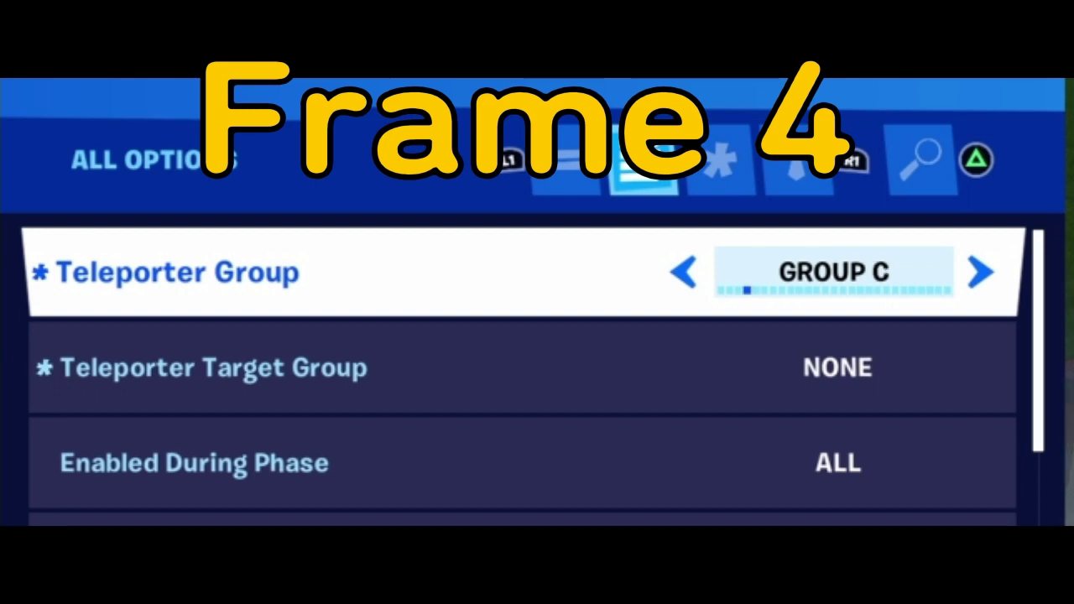
Set the target groups on the following rooftop teleporters in turn, assigning two of them to teleporter groups Group D and Group E
{"action": "key", "text": "Down"}
{"action": "key", "text": "Right"}
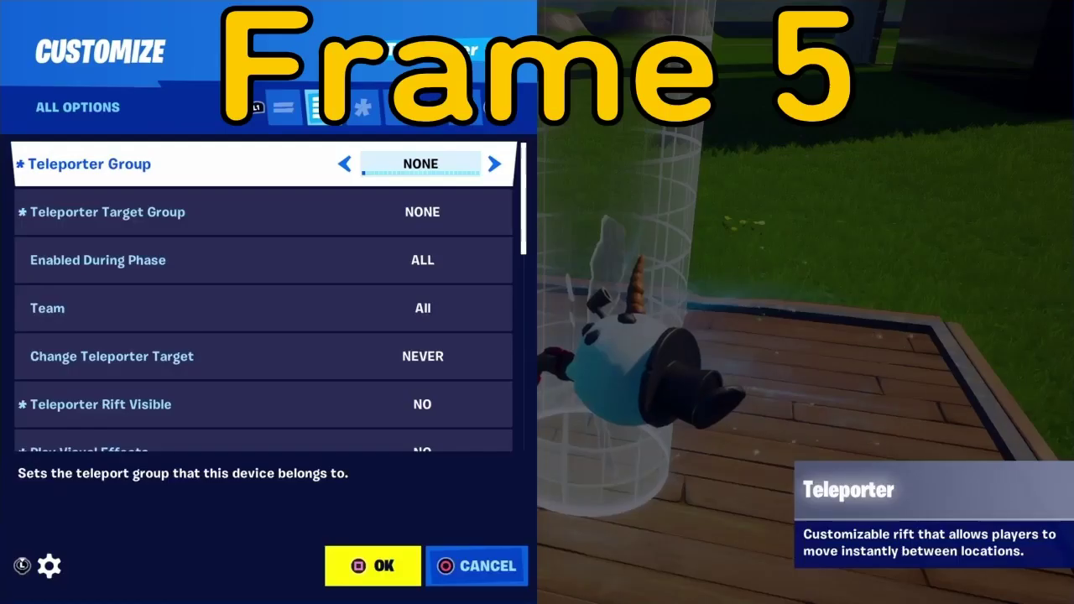
{"action": "key", "text": "Down"}
{"action": "key", "text": "Right"}
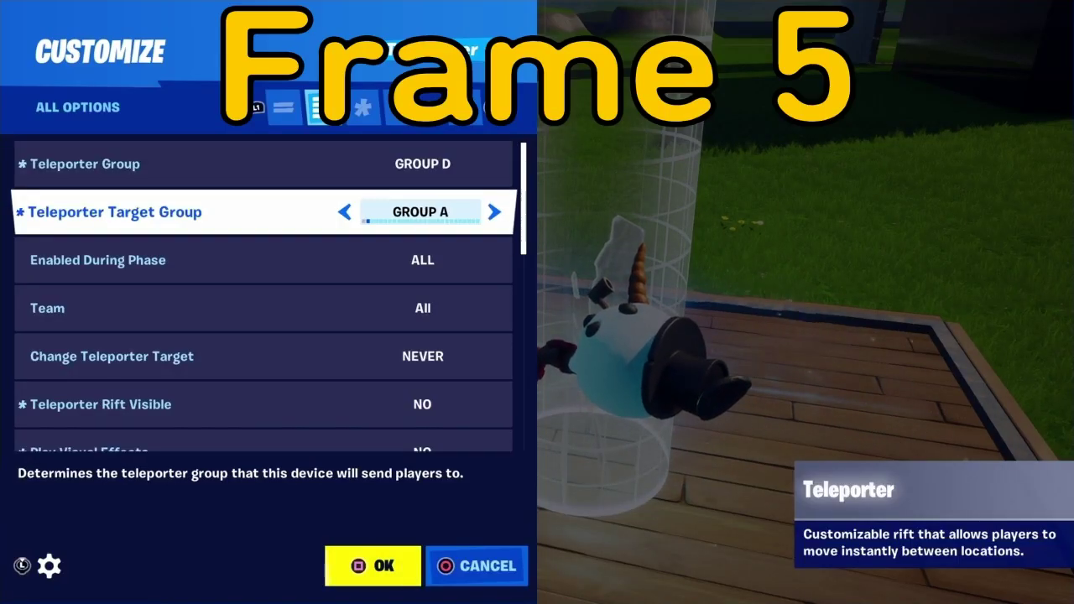
{"action": "key", "text": "Right"}
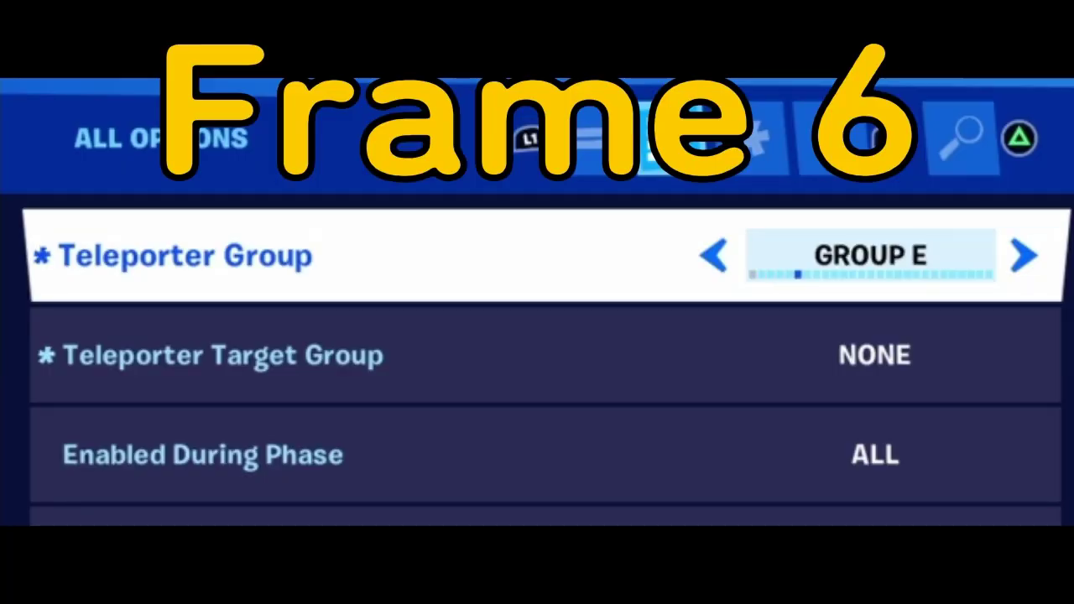
{"action": "key", "text": "Down"}
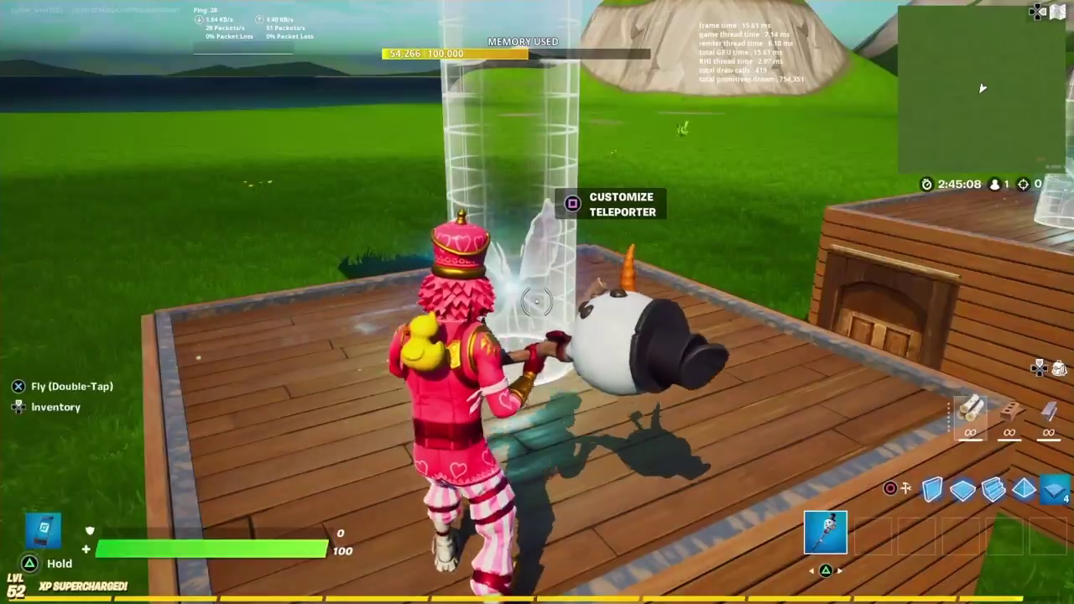
Customize the rooftop teleporter that targets Group A and choose its own teleporter group
{"action": "key", "text": "e"}
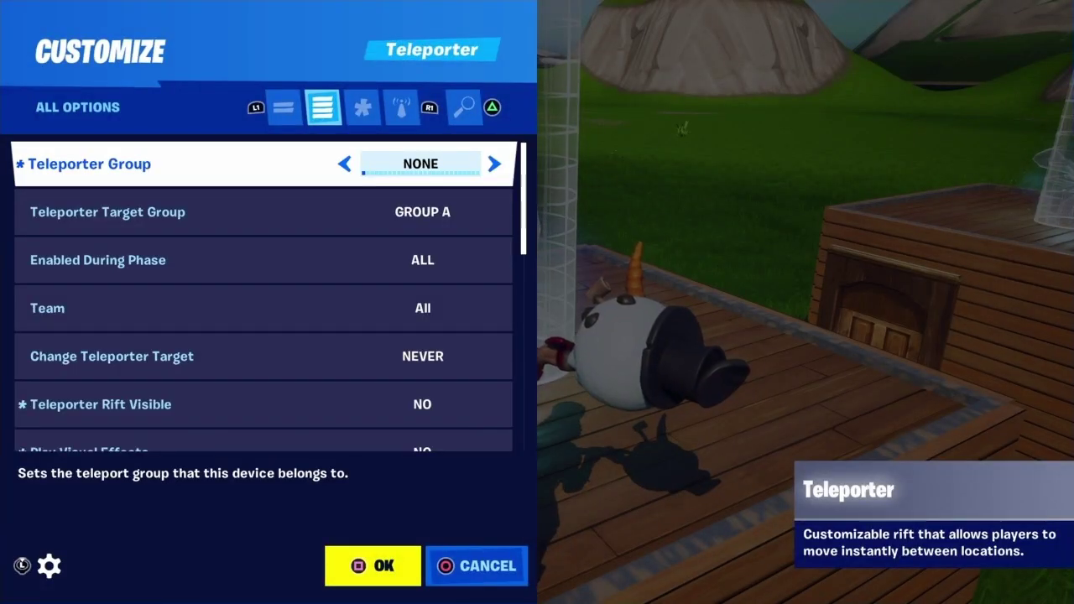
{"action": "key", "text": "Right"}
{"action": "key", "text": "Right"}
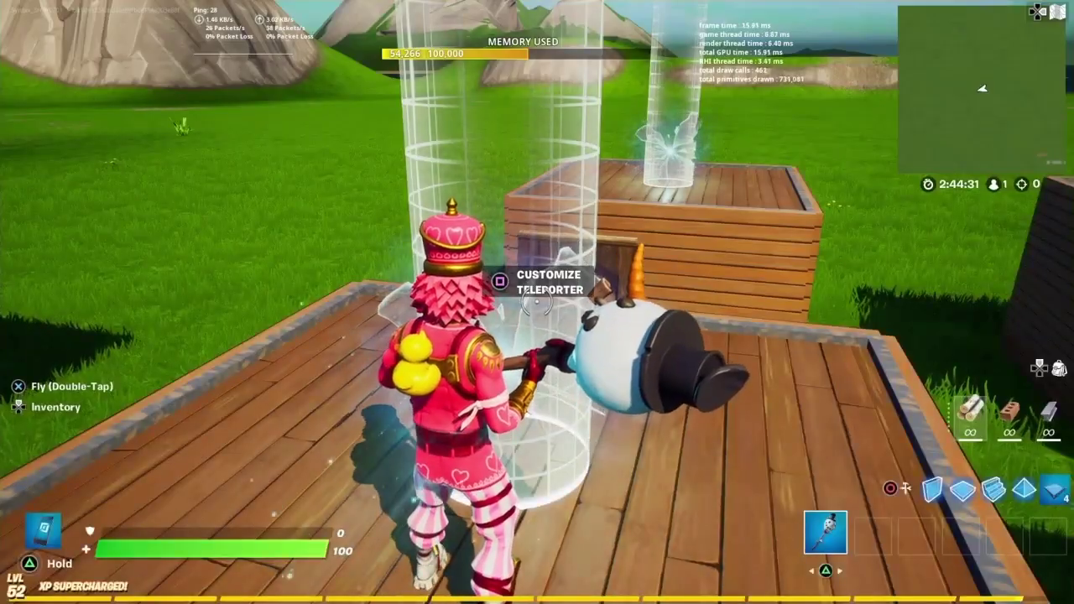
Visit the rooftop teleporters and set their Activate When Receiving From channel to Channel 1
{"action": "key", "text": "w"}
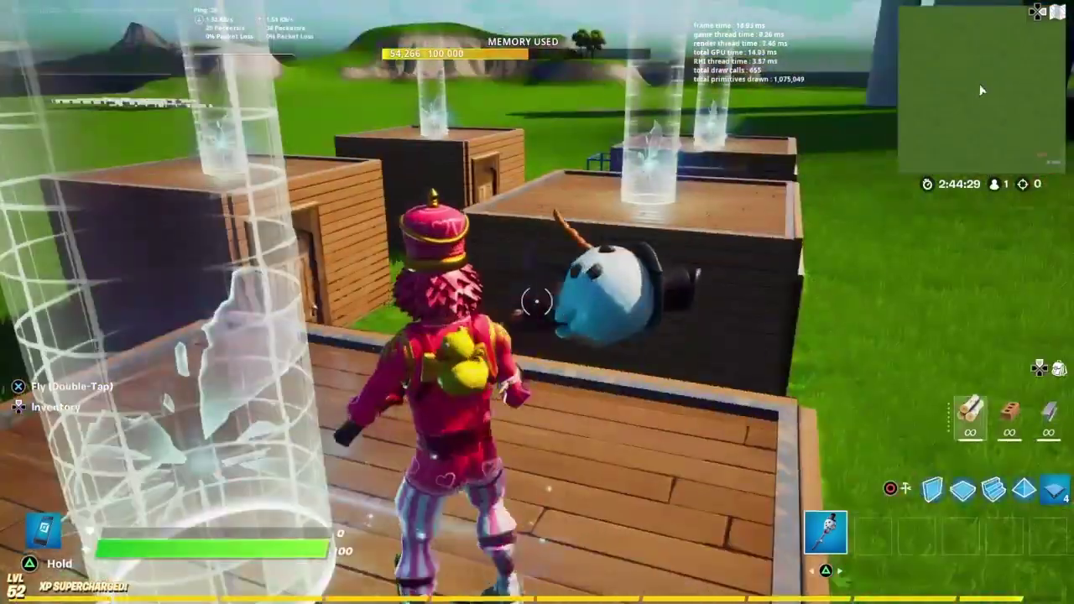
{"action": "key", "text": "w"}
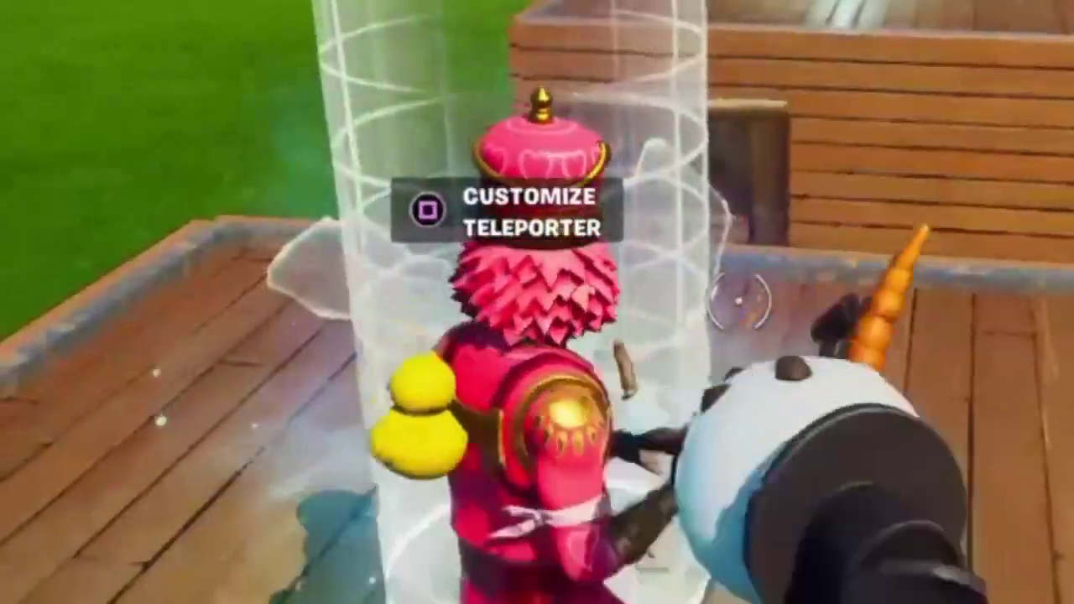
{"action": "key", "text": "Down"}
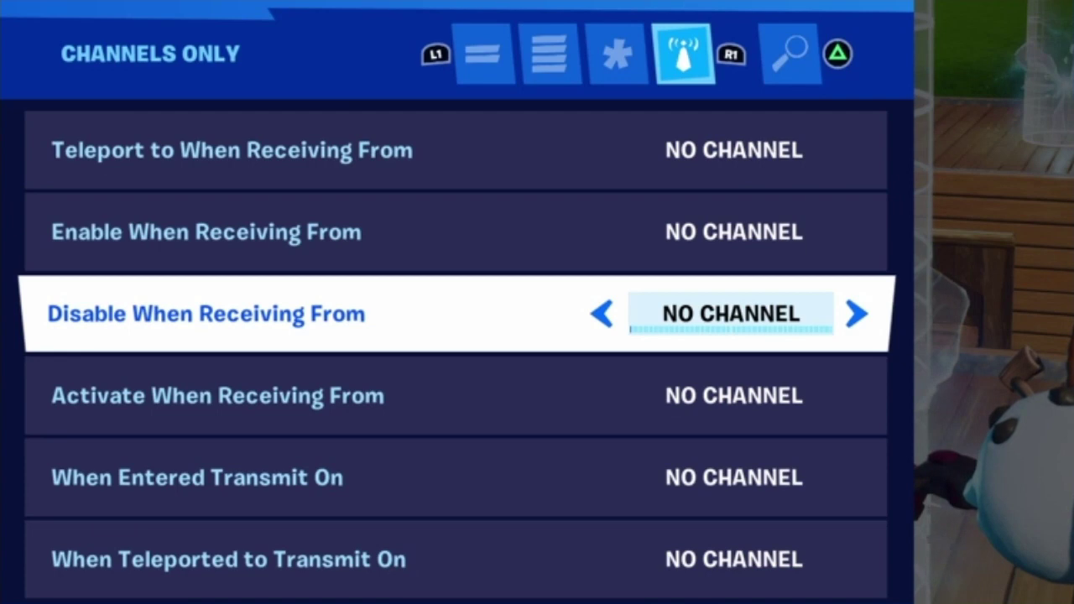
{"action": "key", "text": "Down"}
{"action": "key", "text": "Right"}
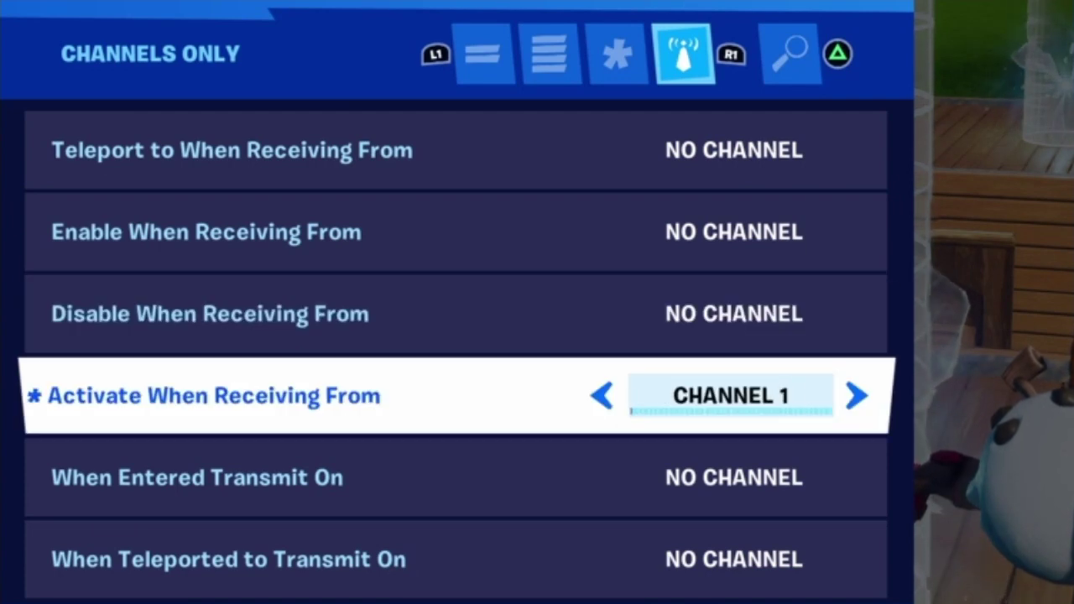
{"action": "key", "text": "Up"}
{"action": "key", "text": "Up"}
{"action": "key", "text": "Up"}
{"action": "key", "text": "Down"}
{"action": "key", "text": "Down"}
{"action": "key", "text": "Down"}
{"action": "key", "text": "Down"}
{"action": "key", "text": "Down"}
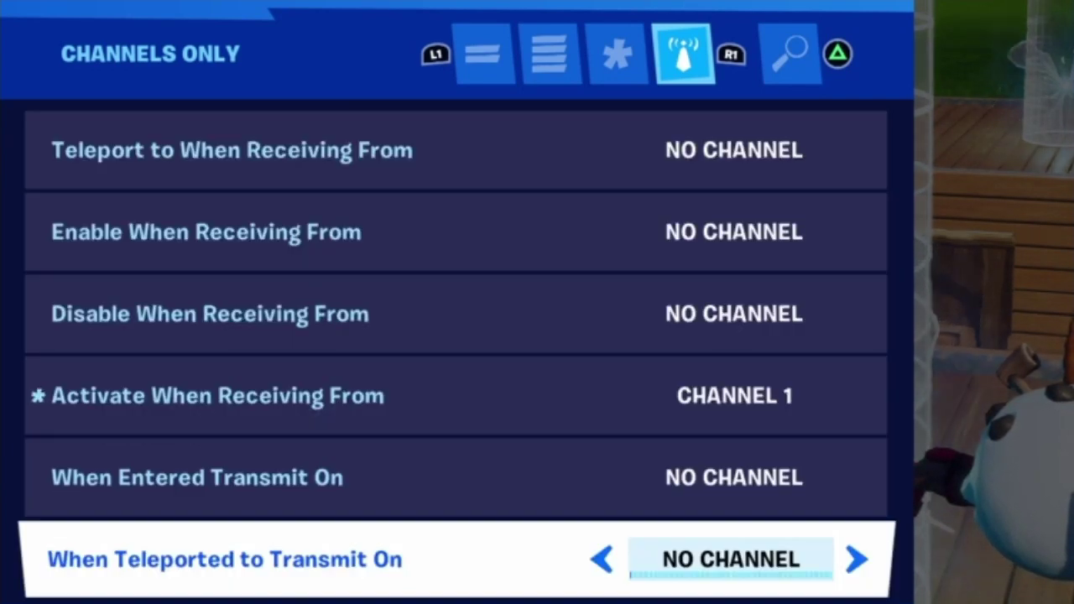
{"action": "key", "text": "Up"}
{"action": "key", "text": "Up"}
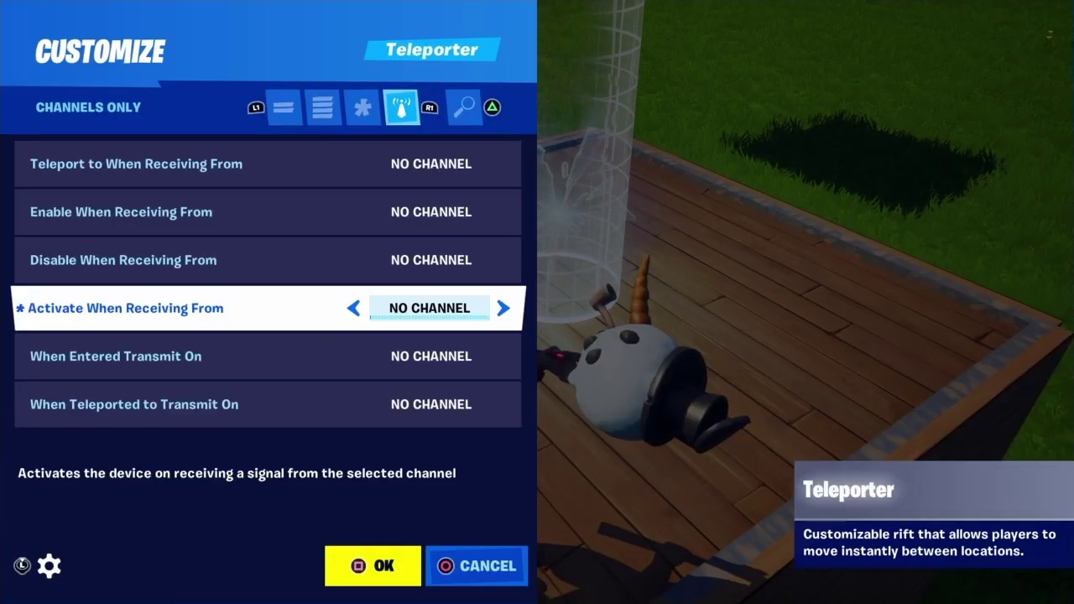
{"action": "key", "text": "Return"}
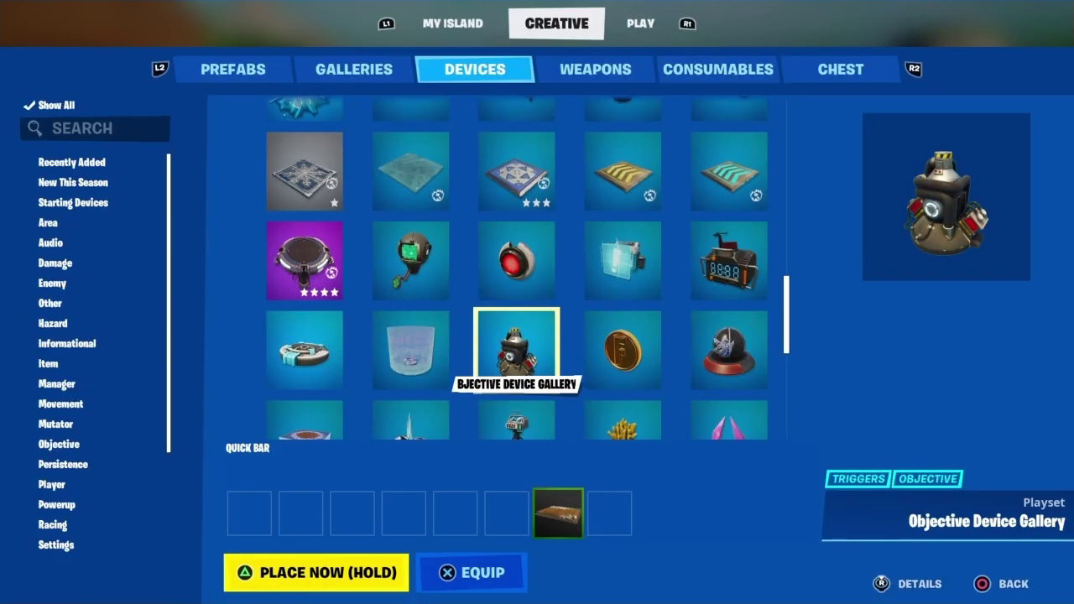
Browse the device catalogue for the Trigger and place it on the grass beside the blue Sequencer plate
{"action": "key", "text": "Down"}
{"action": "key", "text": "Down"}
{"action": "key", "text": "Down"}
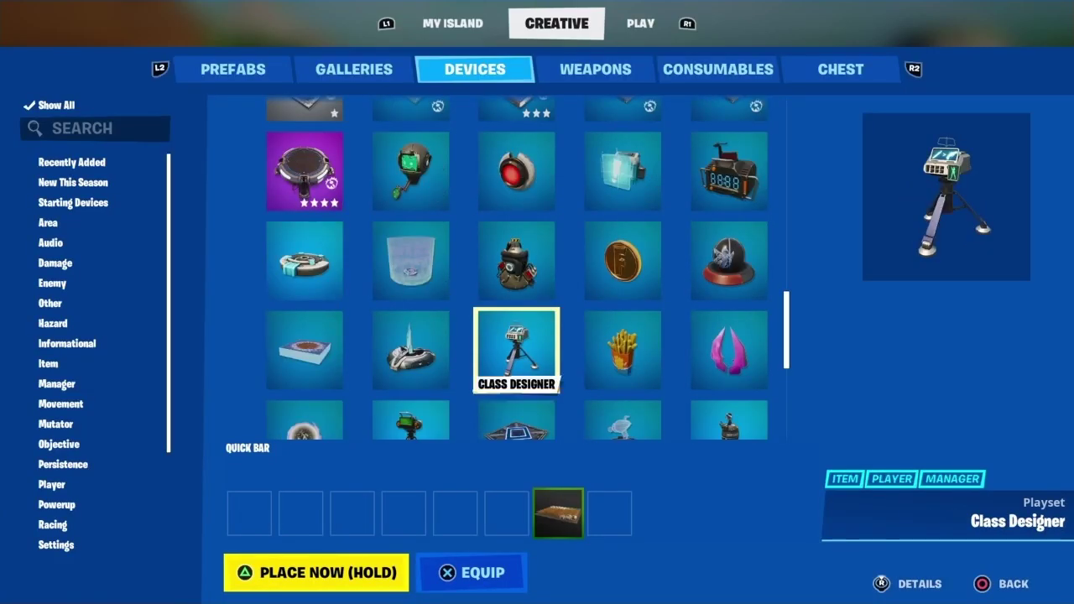
{"action": "key", "text": "Down"}
{"action": "key", "text": "Down"}
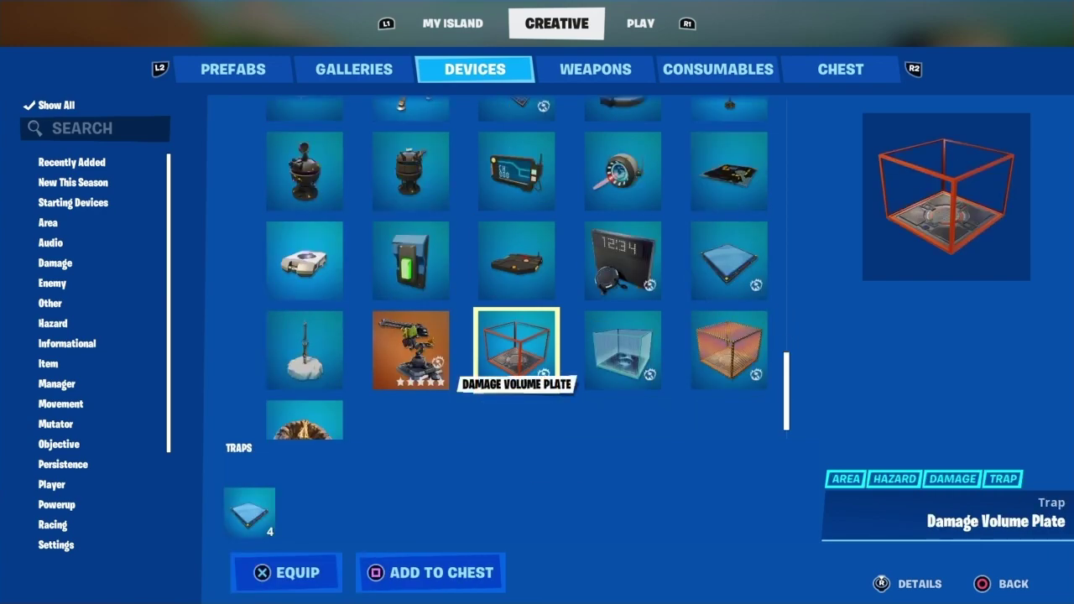
{"action": "key", "text": "Up"}
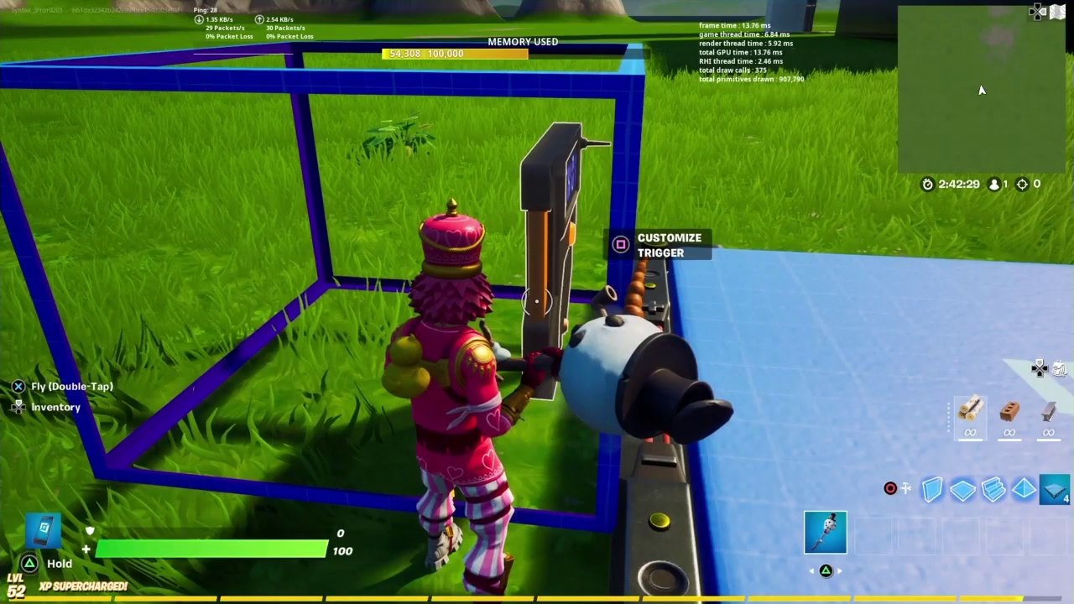
Review the Trigger's activation options, including triggering by player, damage, items, vehicles and sequencers, times can trigger and delay
{"action": "key", "text": "e"}
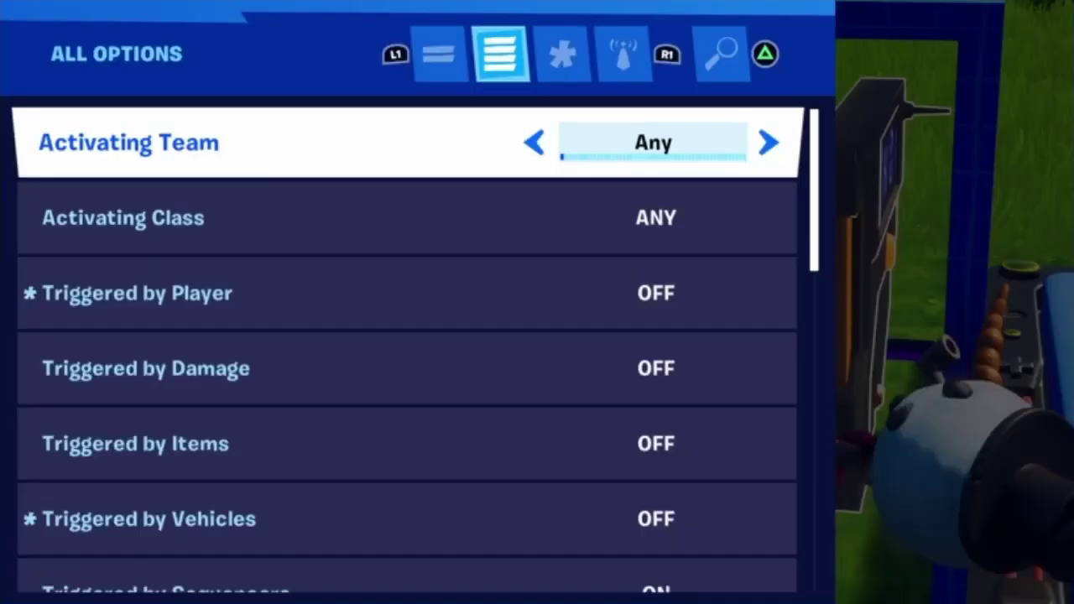
{"action": "key", "text": "Down"}
{"action": "key", "text": "Down"}
{"action": "key", "text": "Down"}
{"action": "key", "text": "Down"}
{"action": "key", "text": "Down"}
{"action": "key", "text": "Down"}
{"action": "key", "text": "Down"}
{"action": "key", "text": "Down"}
{"action": "key", "text": "Down"}
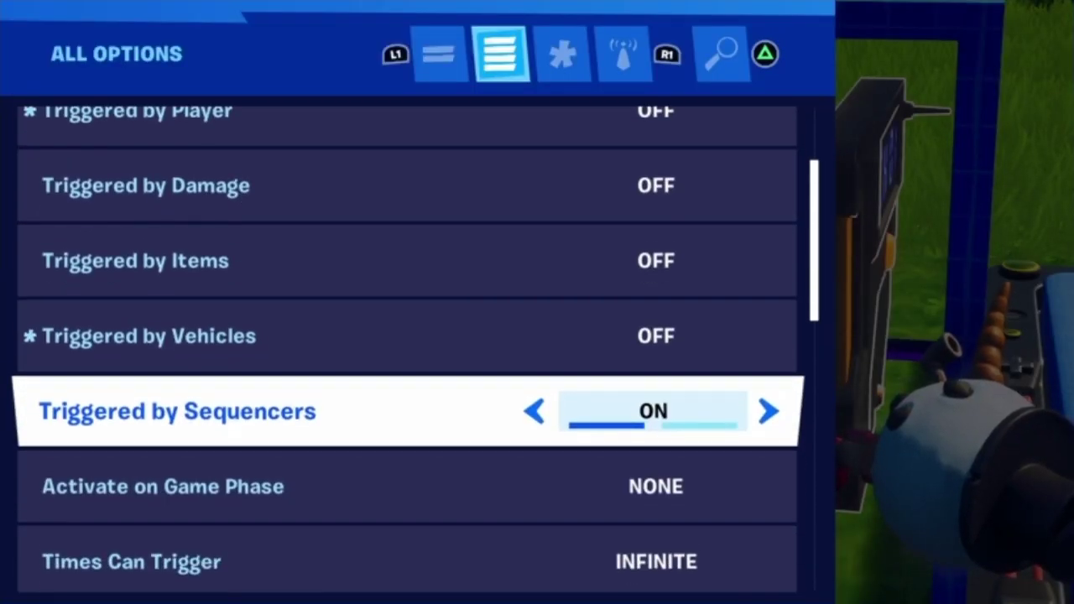
{"action": "key", "text": "Down"}
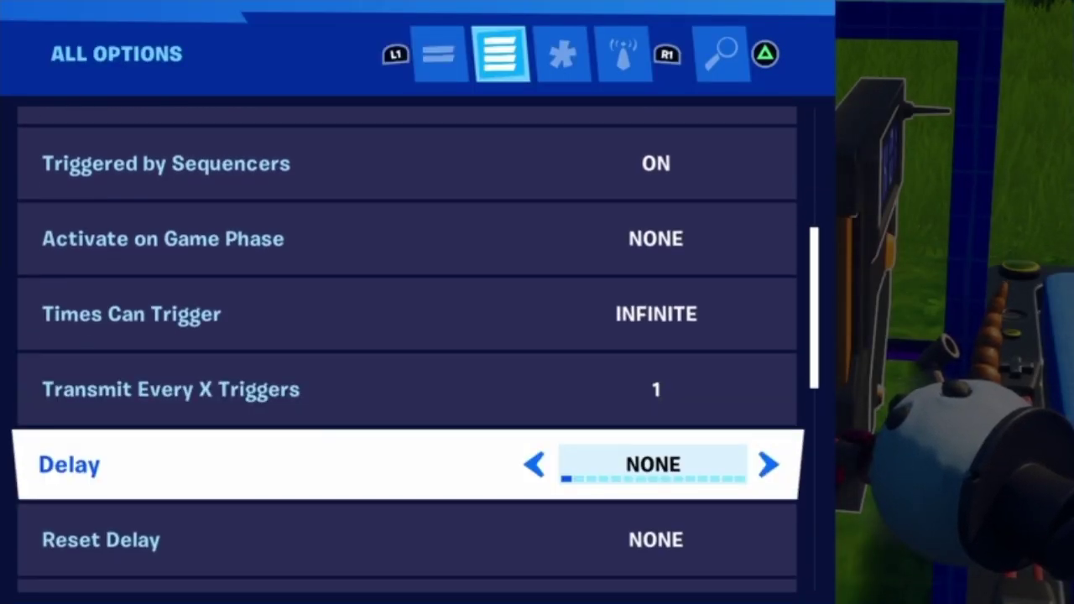
Check the Trigger's remaining options, set When Triggered Transmit On to Channel 1, and apply the settings
{"action": "key", "text": "Down"}
{"action": "key", "text": "Down"}
{"action": "key", "text": "Up"}
{"action": "key", "text": "Up"}
{"action": "key", "text": "Down"}
{"action": "key", "text": "Down"}
{"action": "key", "text": "Down"}
{"action": "key", "text": "Up"}
{"action": "key", "text": "Down"}
{"action": "key", "text": "Down"}
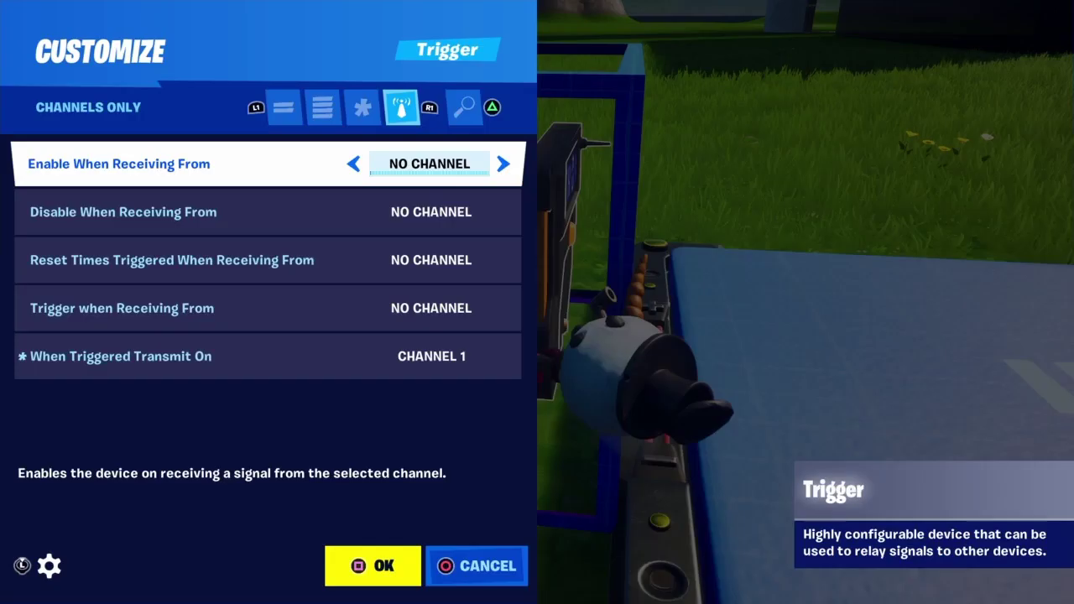
{"action": "key", "text": "Return"}
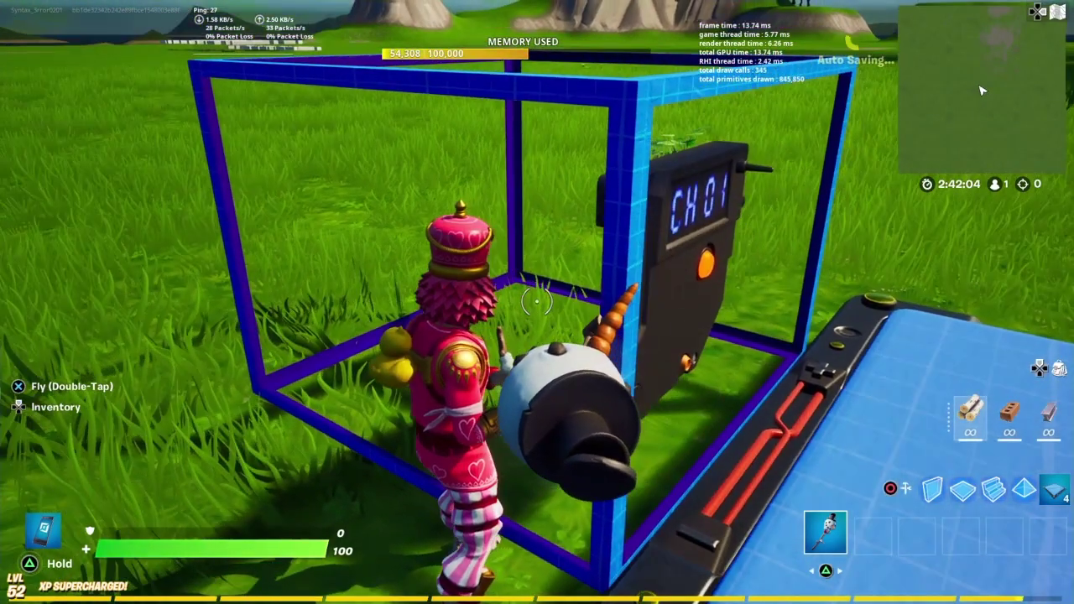
Customize the Sequencer's channels and adjust its Start Sequence When Receiving From channel
{"action": "key", "text": "w"}
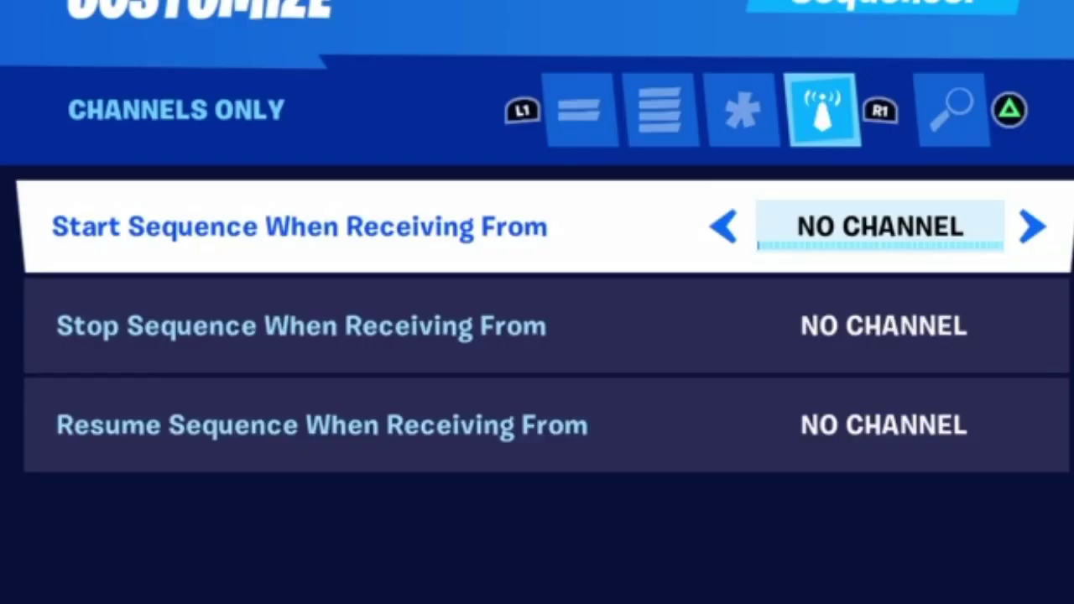
{"action": "key", "text": "Right"}
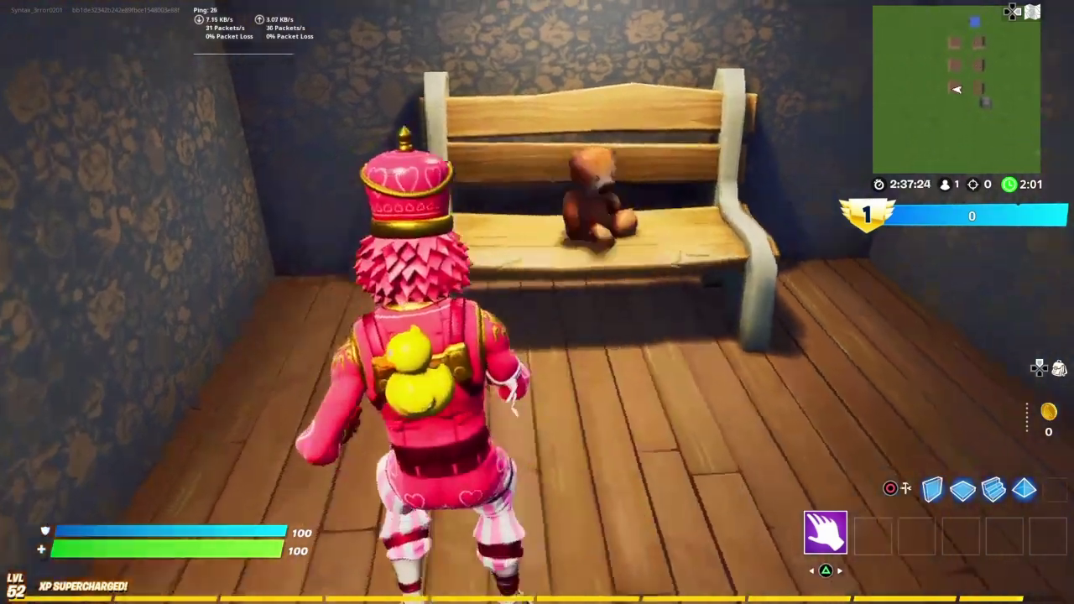
Playtest the island, moving around the room and watching the teddy bear on the bench across the teleported frames
{"action": "key", "text": "w"}
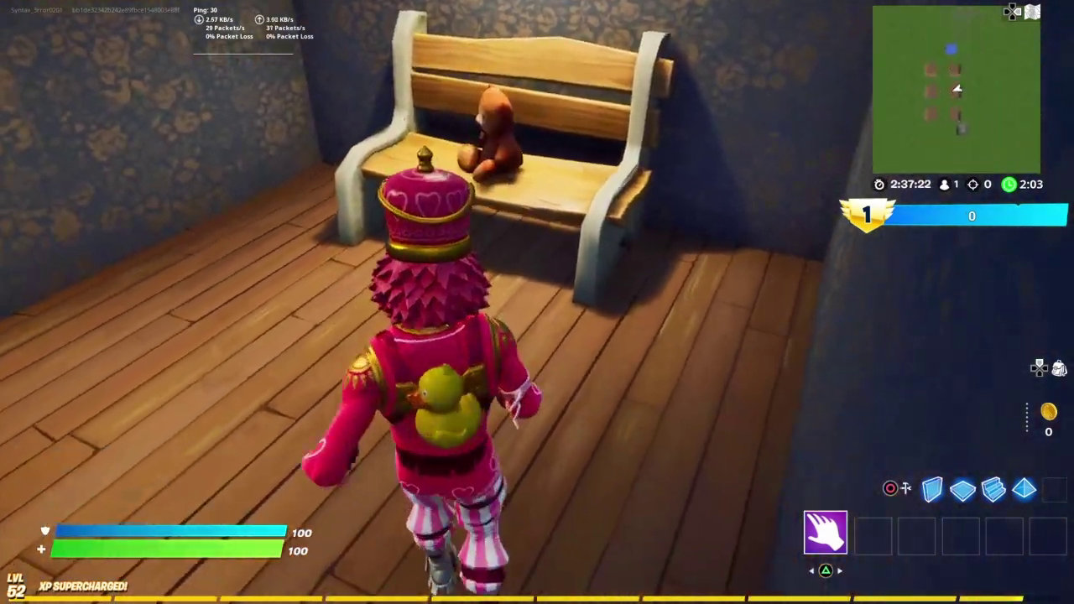
{"action": "key", "text": "w"}
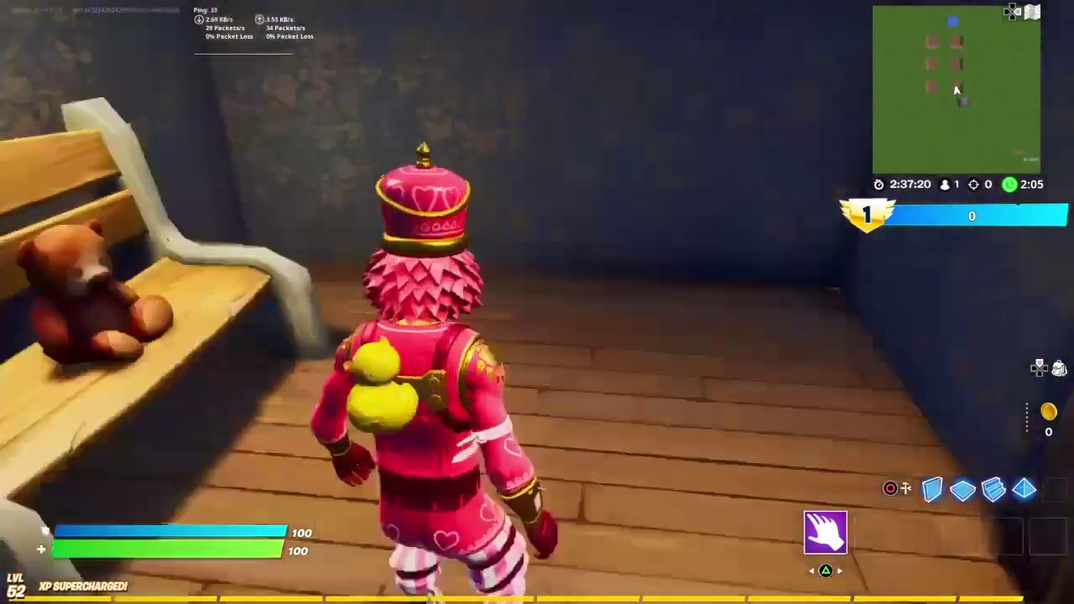
{"action": "key", "text": "w"}
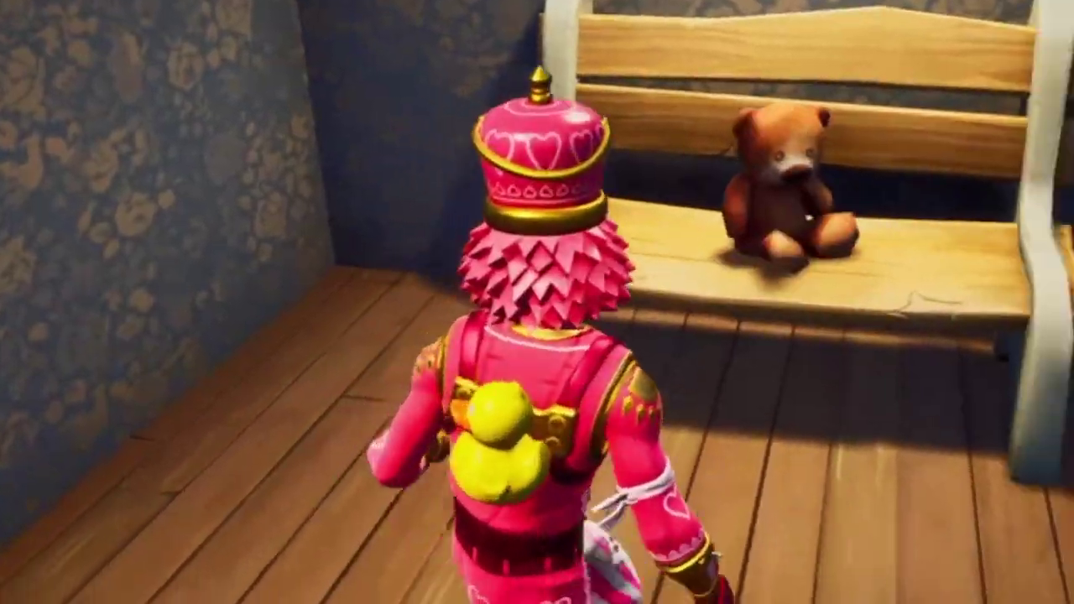
{"action": "key", "text": "w"}
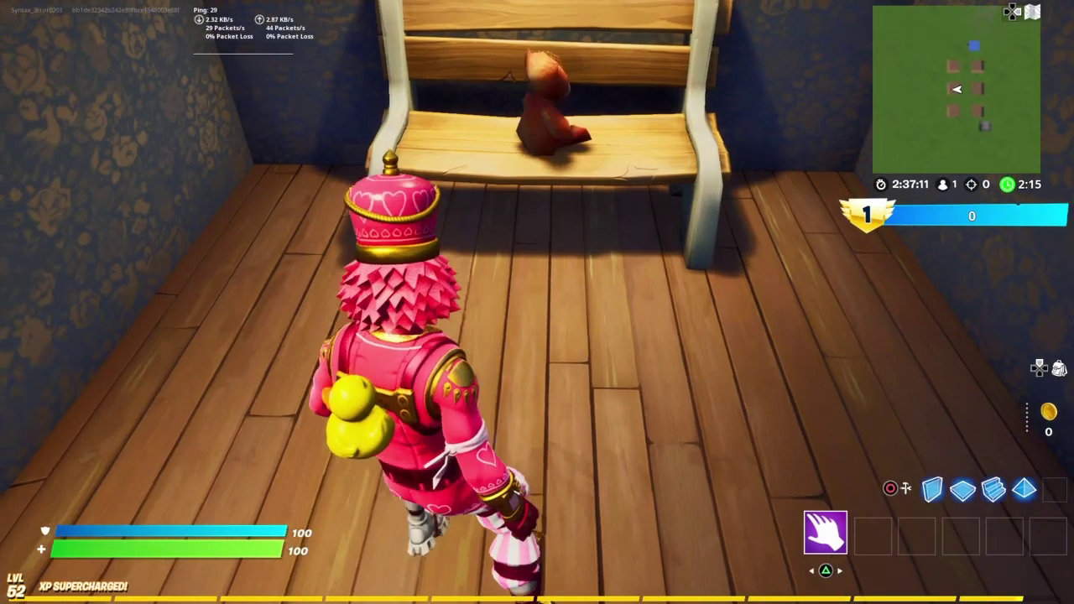
{"action": "key", "text": "w"}
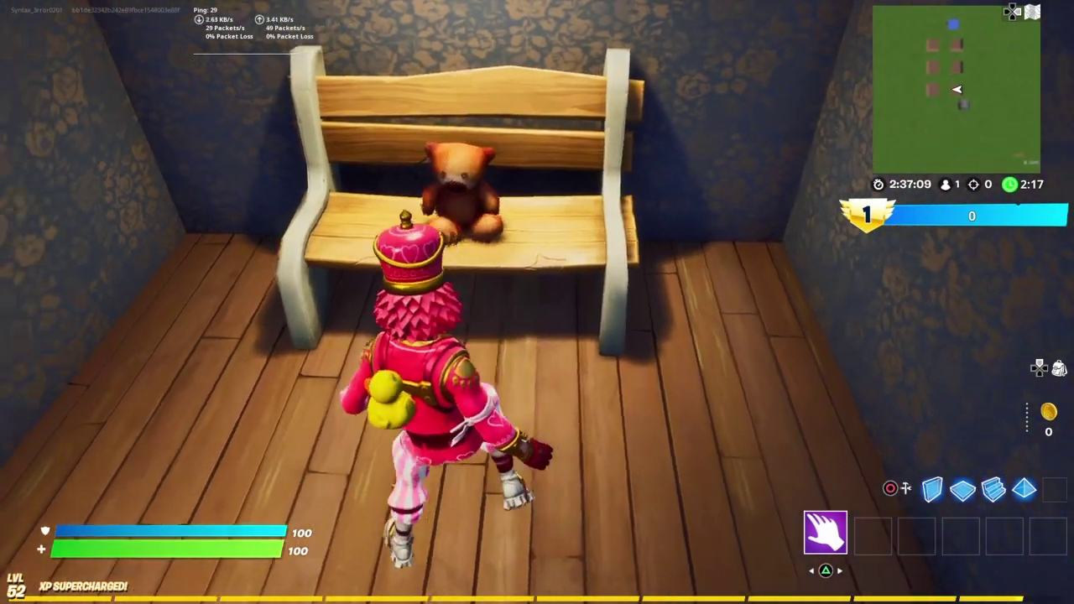
{"action": "key", "text": "a"}
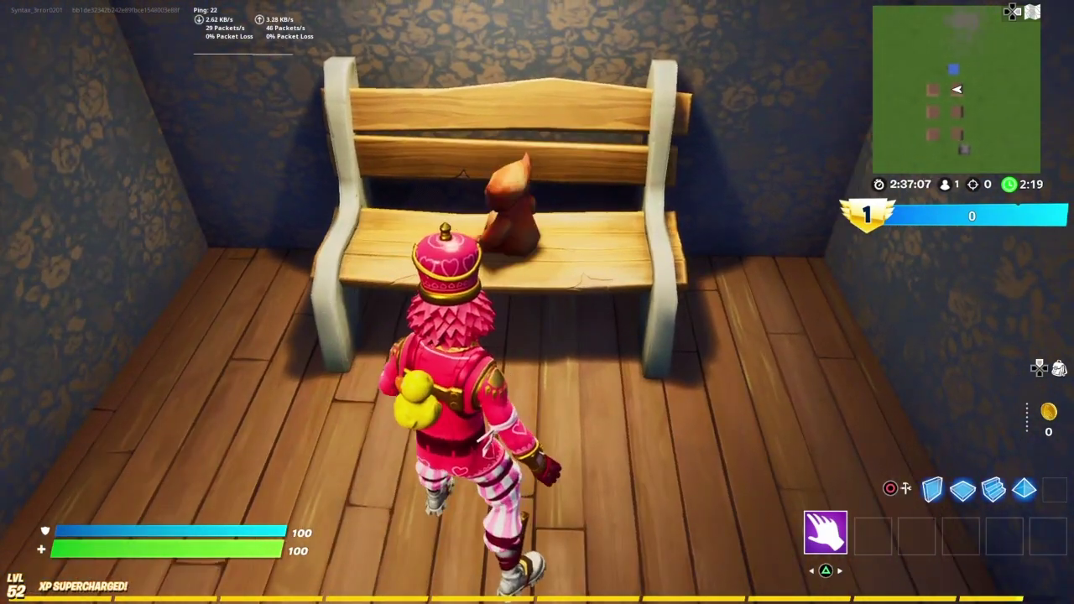